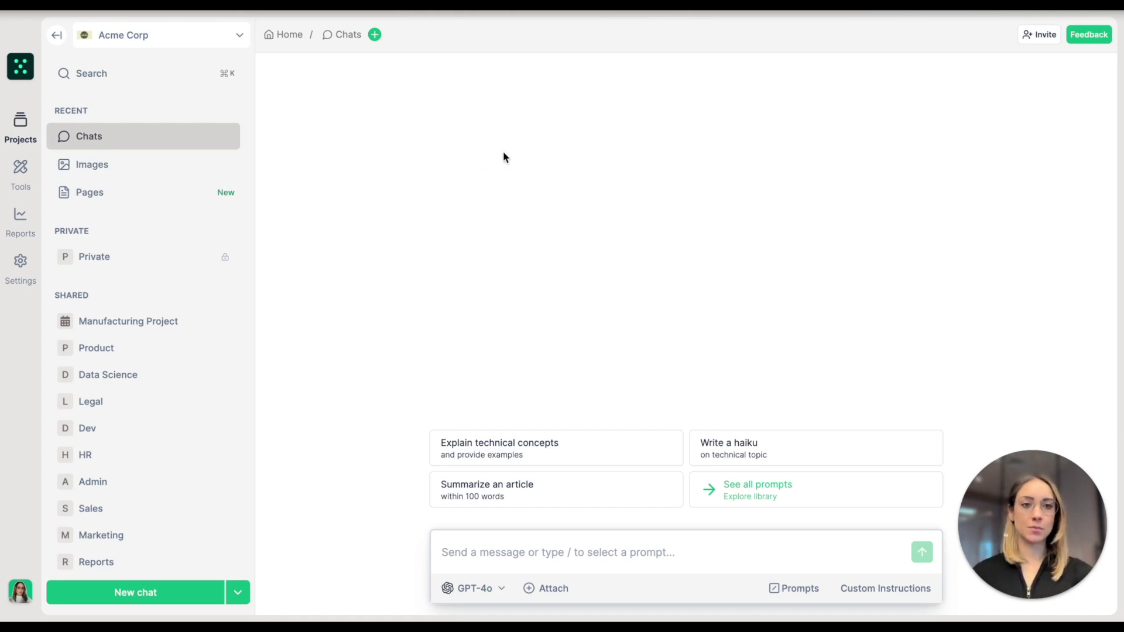
- Ask GPT-4o for a SaaS Customer Success Manager's key responsibilities and qualifications
left_click(567, 554)
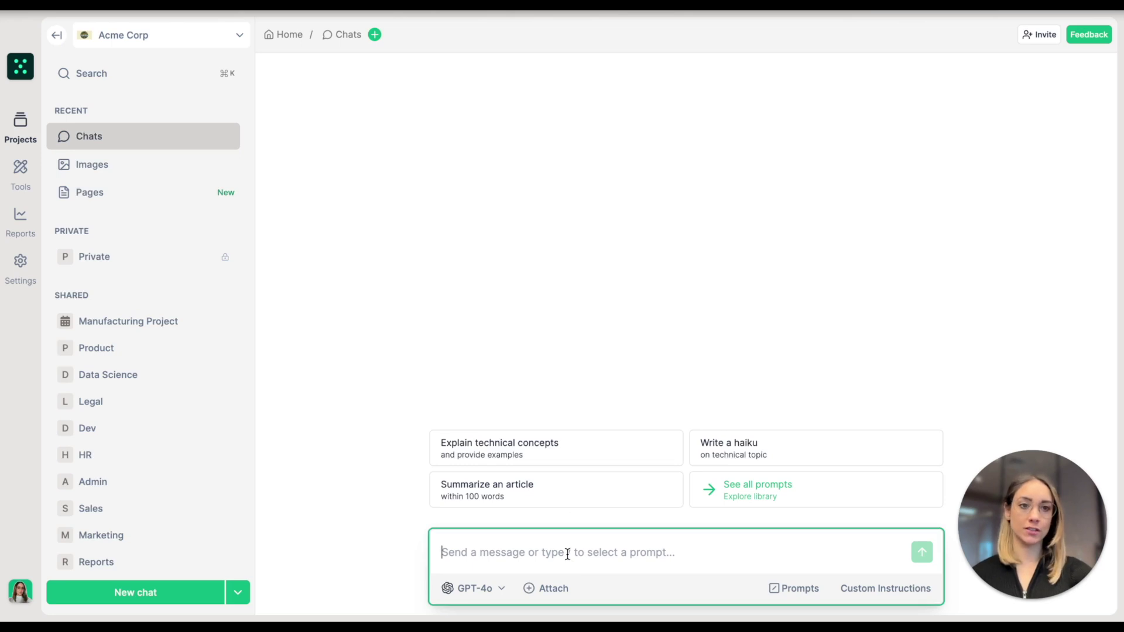
type("What are the key responsibilities and qualifications for a Customer Success Manager in a SaaS company?")
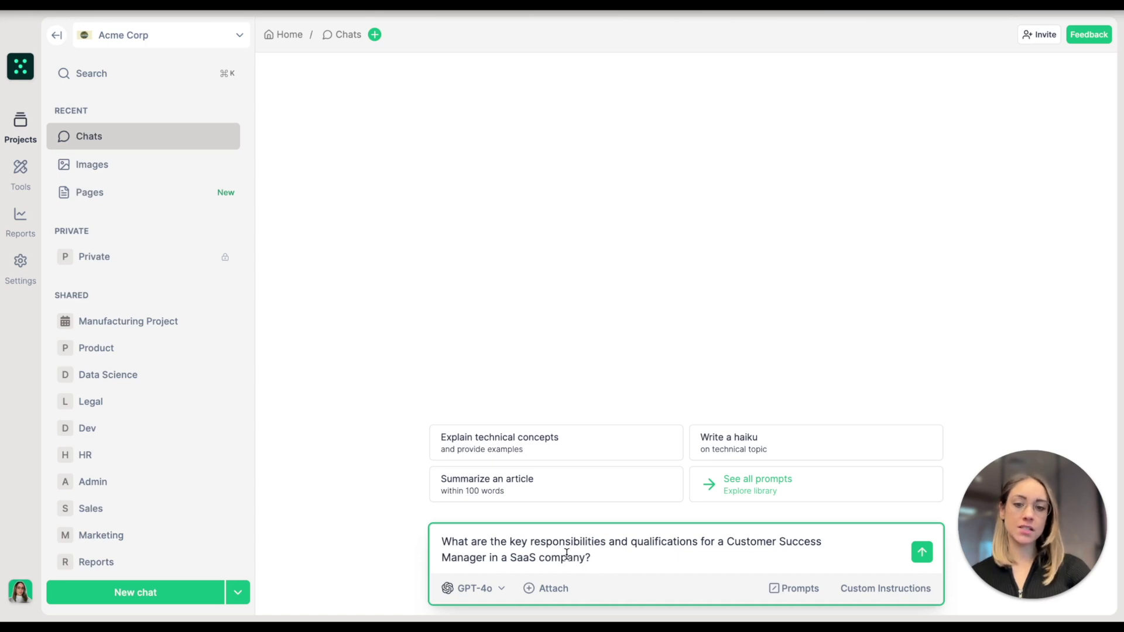
key("Return")
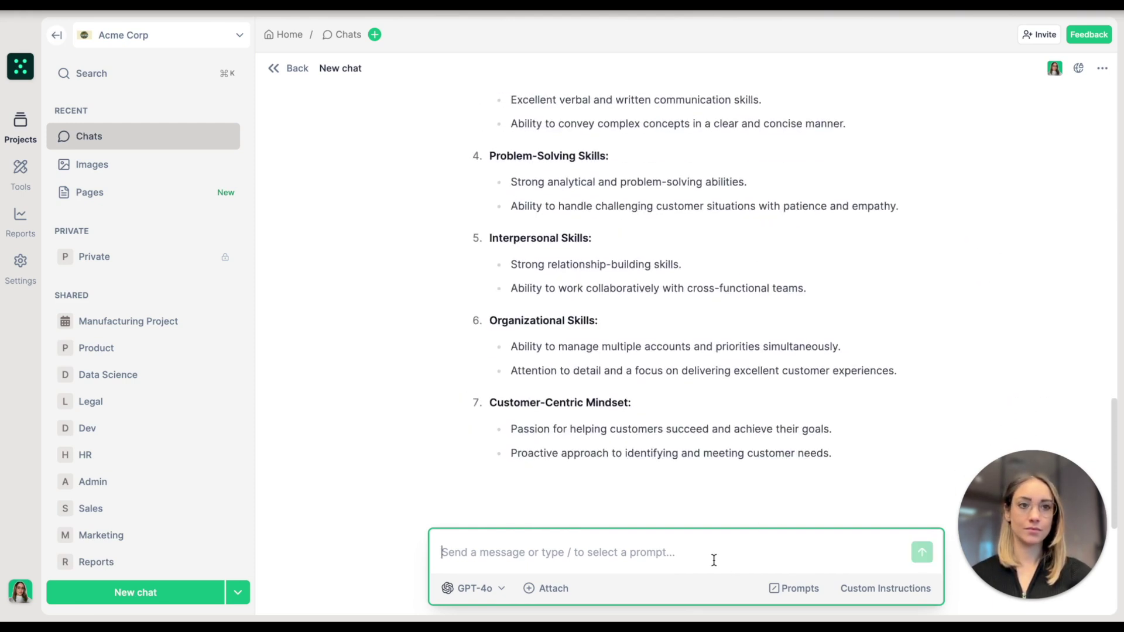
scroll(705, 404, "up", 6)
scroll(703, 375, "down", 6)
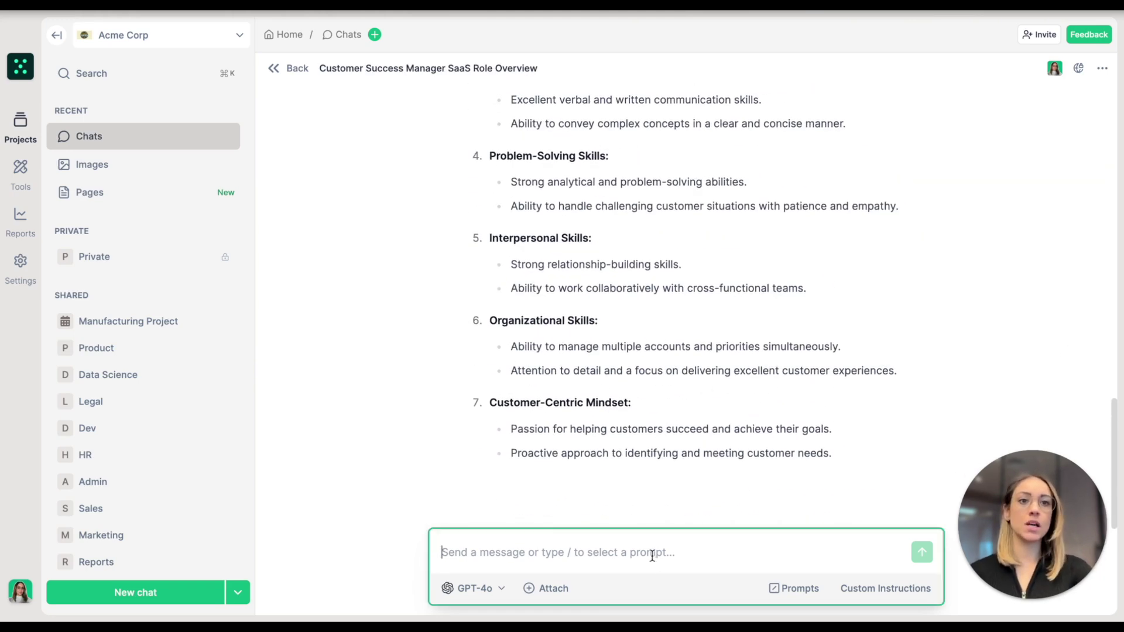
- Send the follow-up 'generate a job description' to get a full posting with Benefits and How to Apply
type("gen")
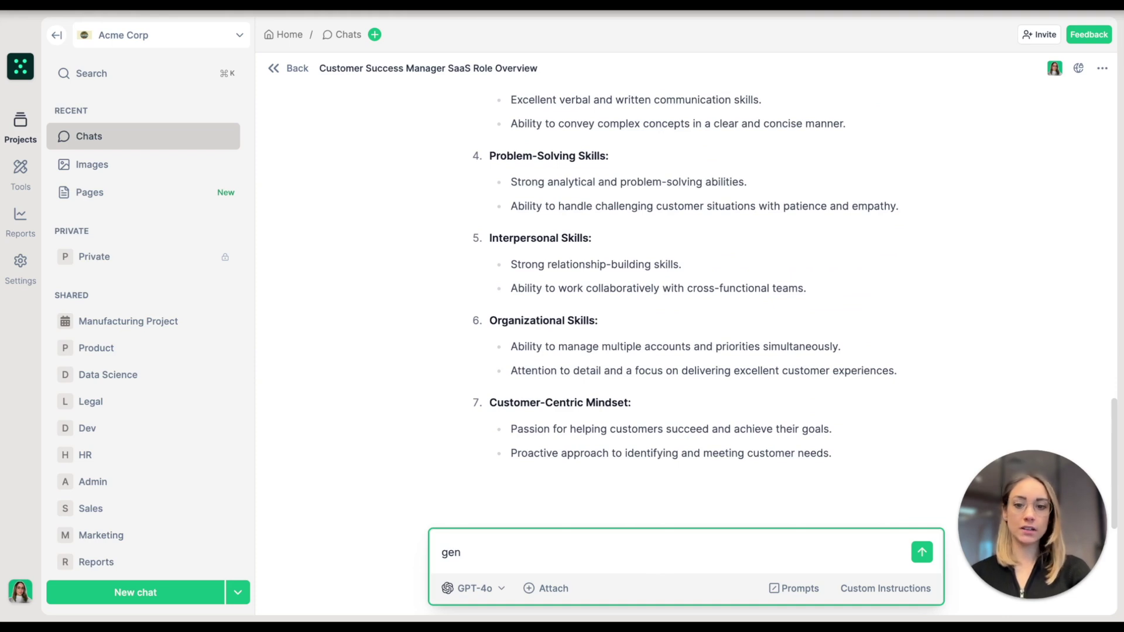
type("erat")
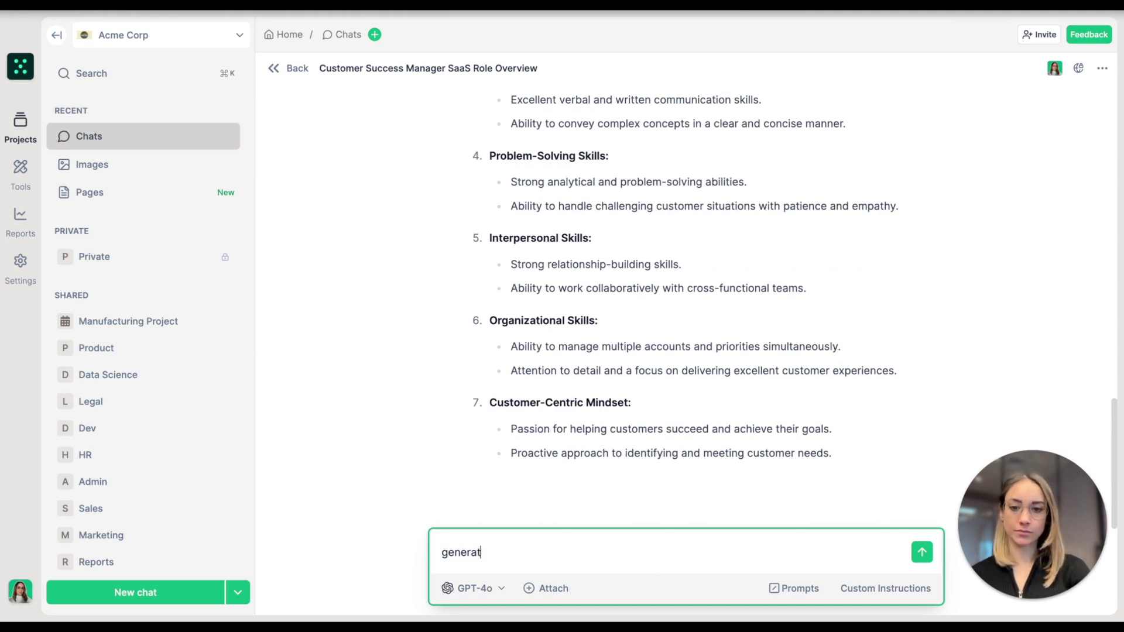
type("e a job de")
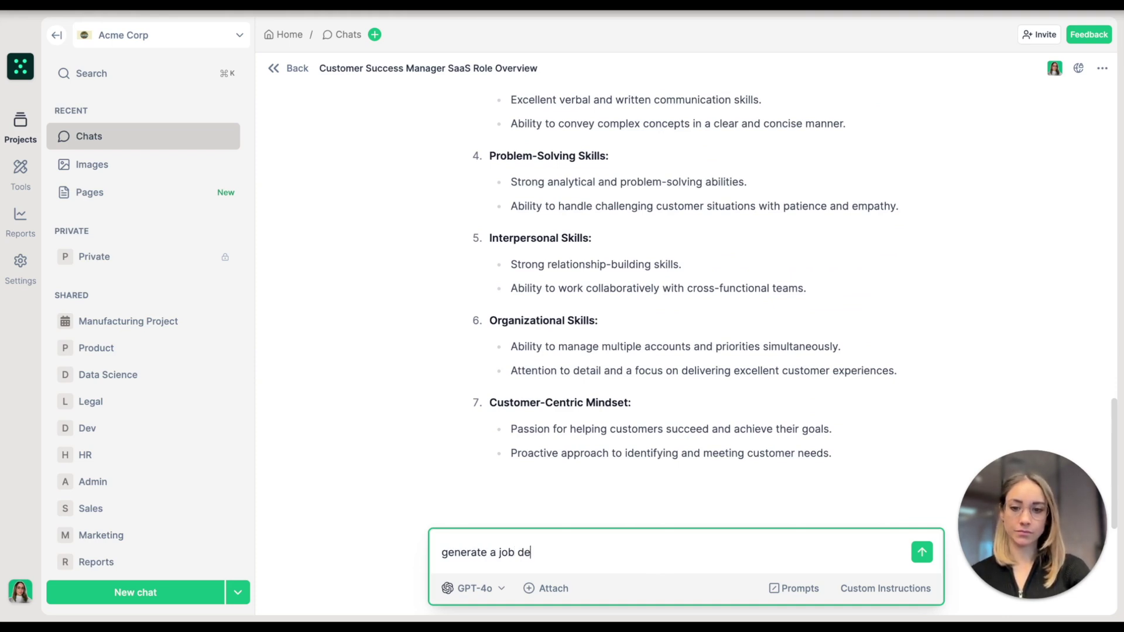
type("scription")
key("Return")
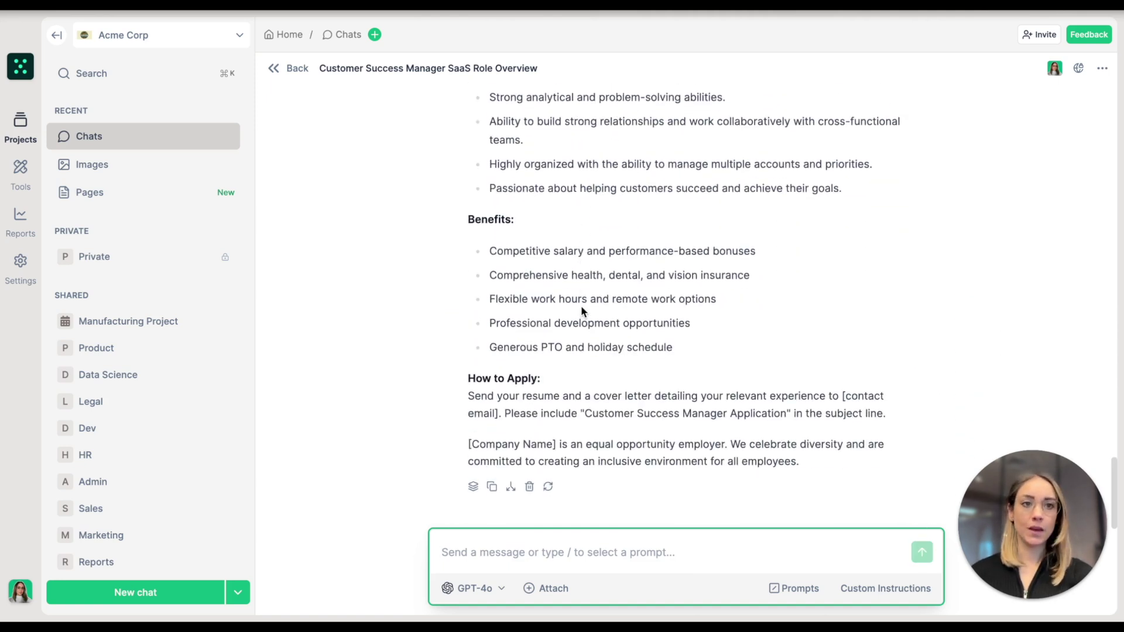
- Convert the job description reply into the page 'Customer Success Manager SaaS Role Overview' and try moving About Us
left_click(474, 488)
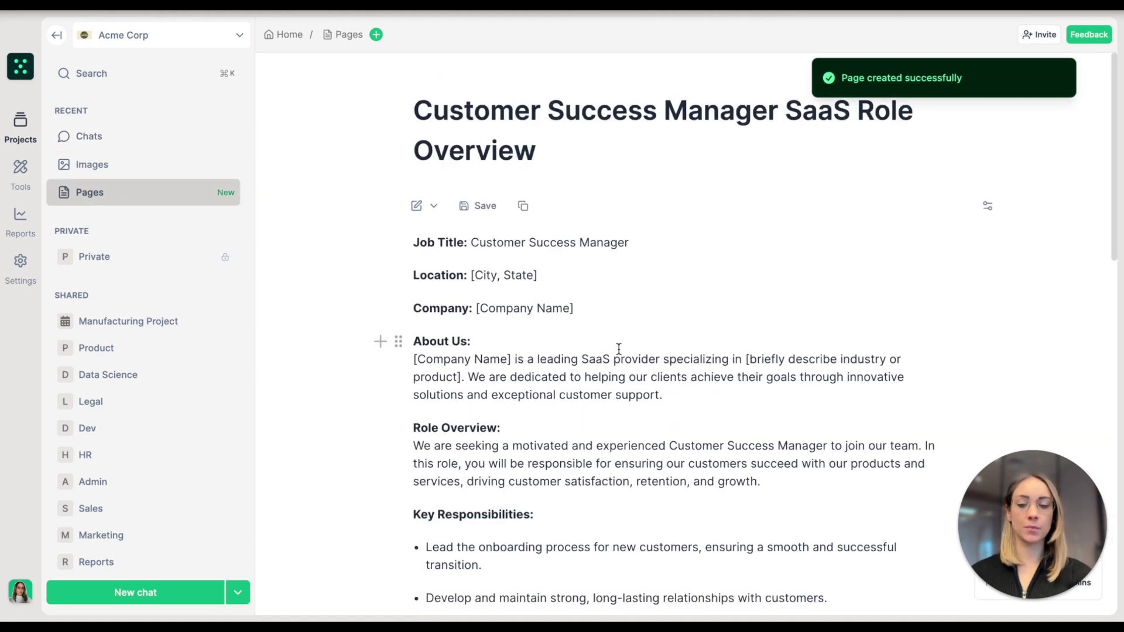
scroll(636, 345, "down", 1)
scroll(636, 344, "down", 2)
scroll(636, 340, "up", 2)
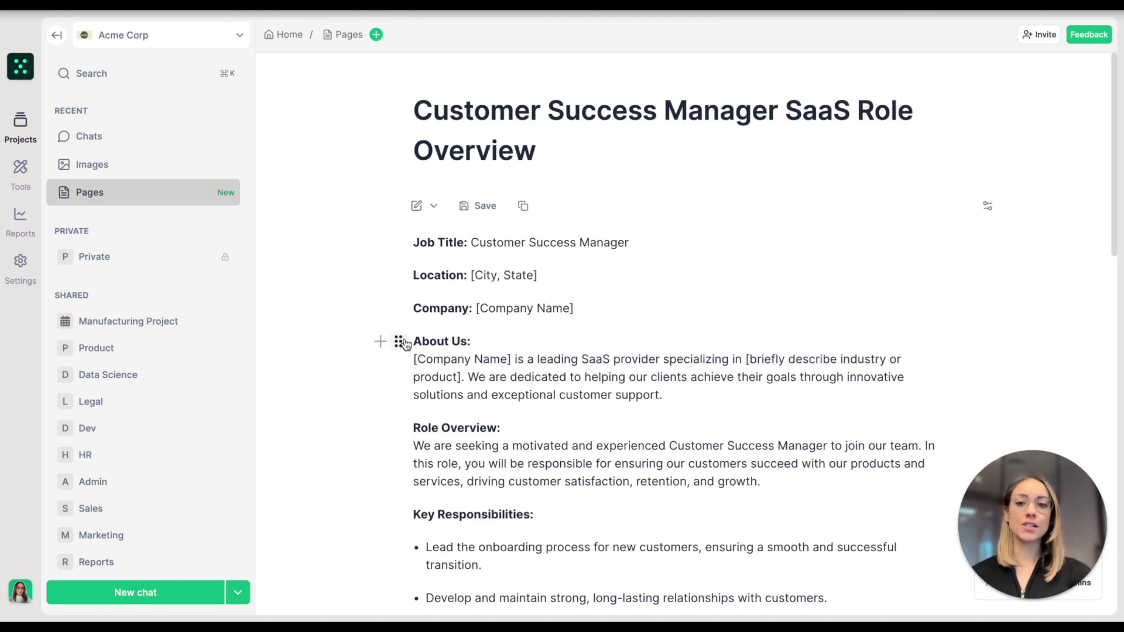
mouse_move(400, 344)
left_mouse_down()
mouse_move(403, 395)
mouse_move(404, 332)
left_mouse_up()
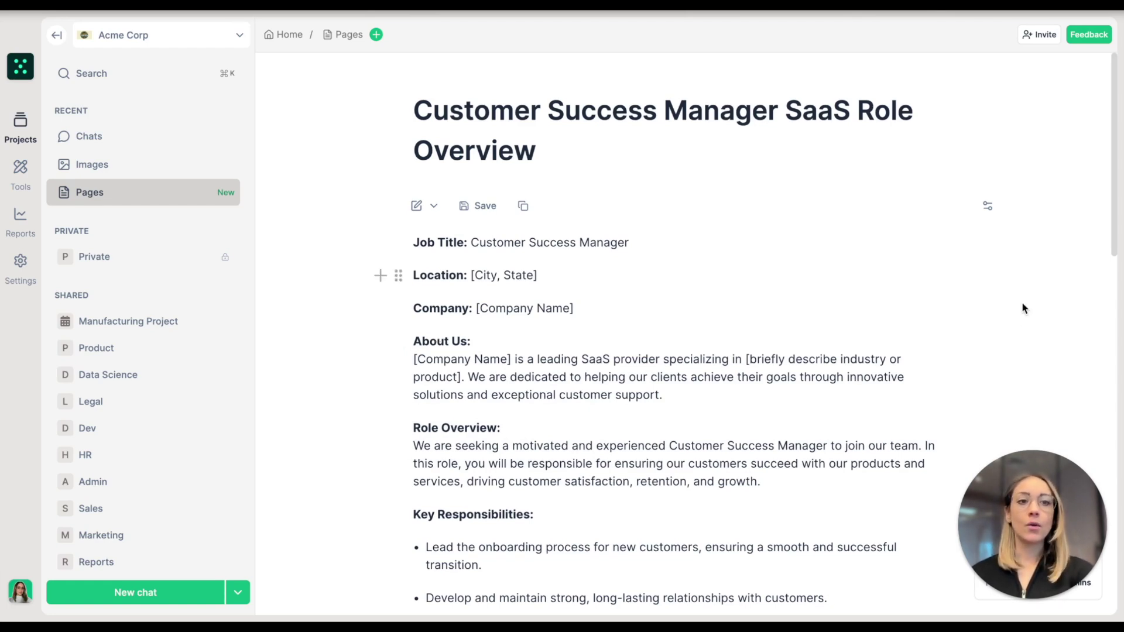
triple_click(716, 364)
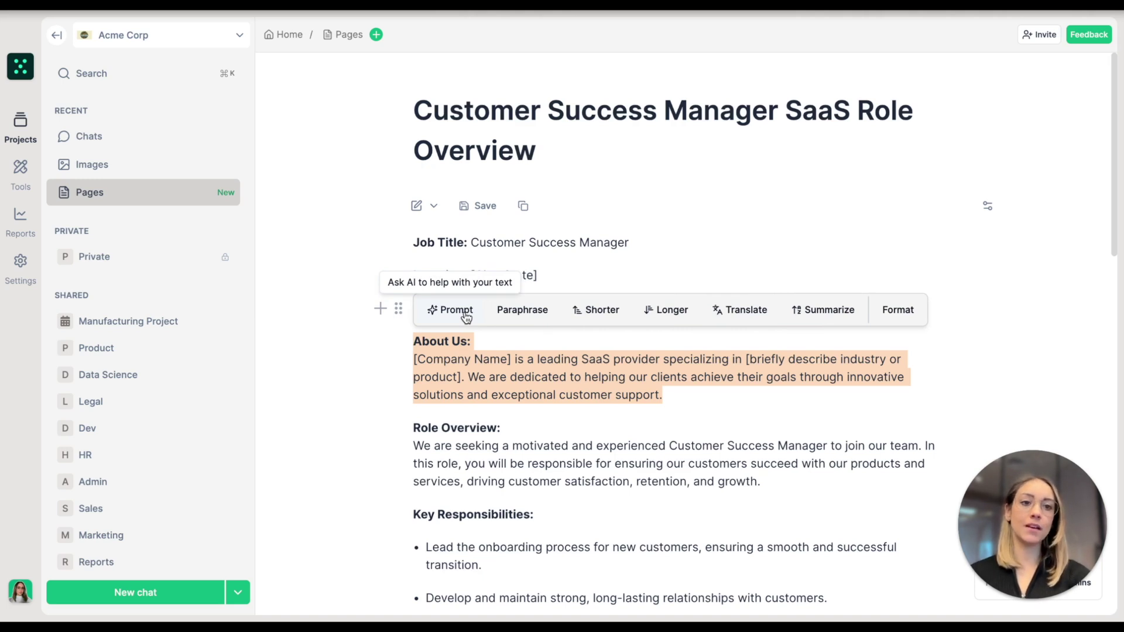
left_click(878, 310)
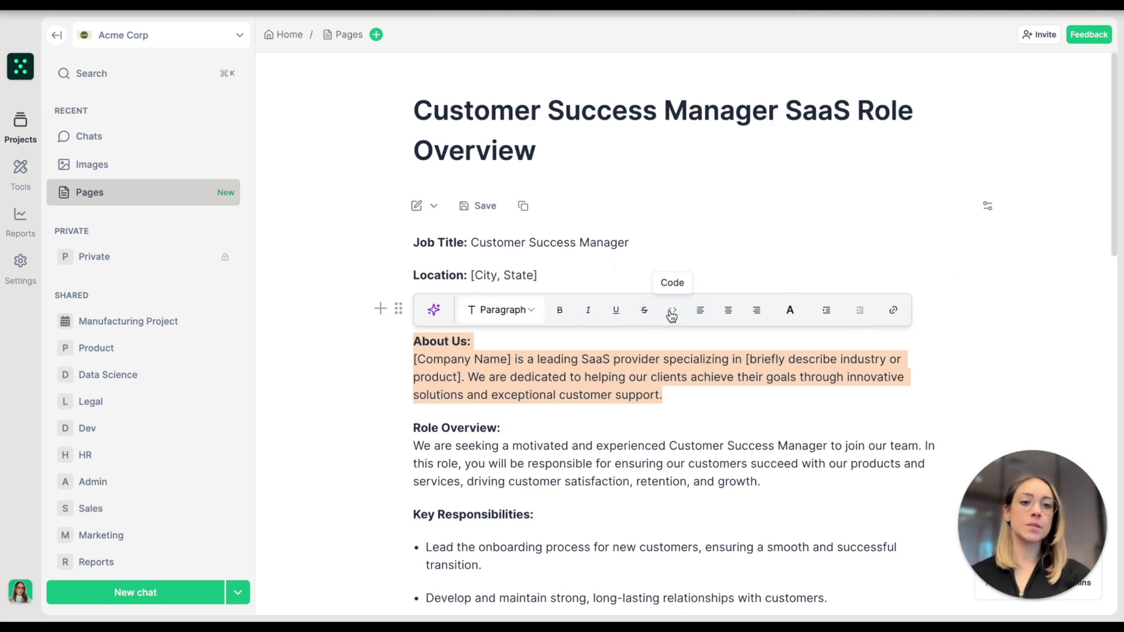
scroll(629, 320, "down", 3)
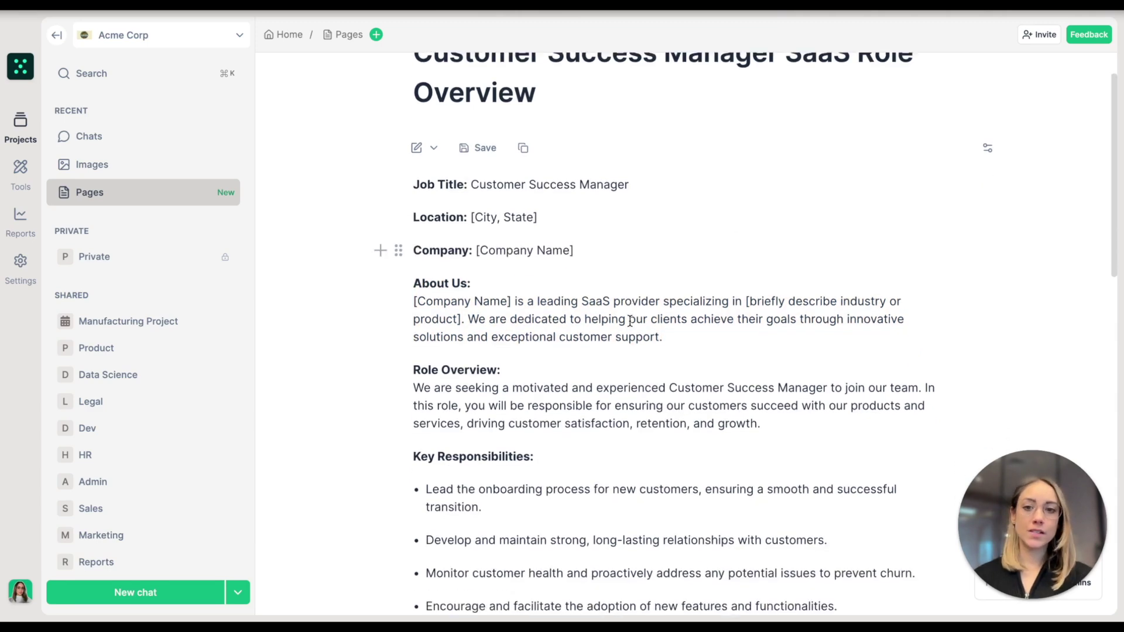
scroll(630, 320, "down", 2)
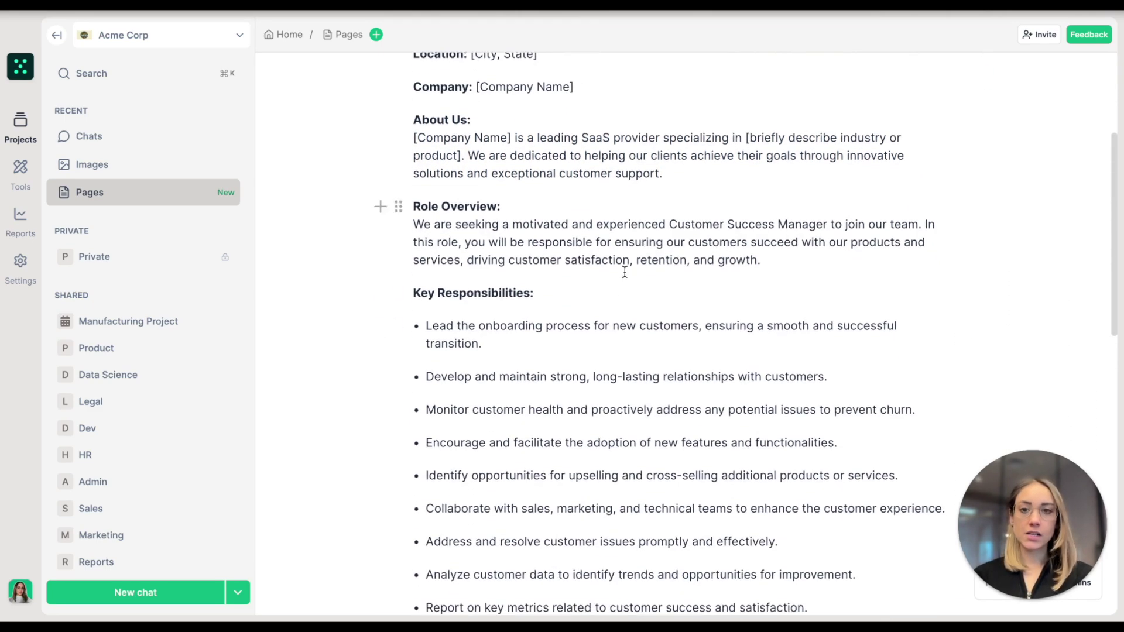
- Have the AI lengthen Role Overview, regenerate and compare versions, and keep the second one
left_click(790, 264)
left_click_drag(790, 264, 505, 205)
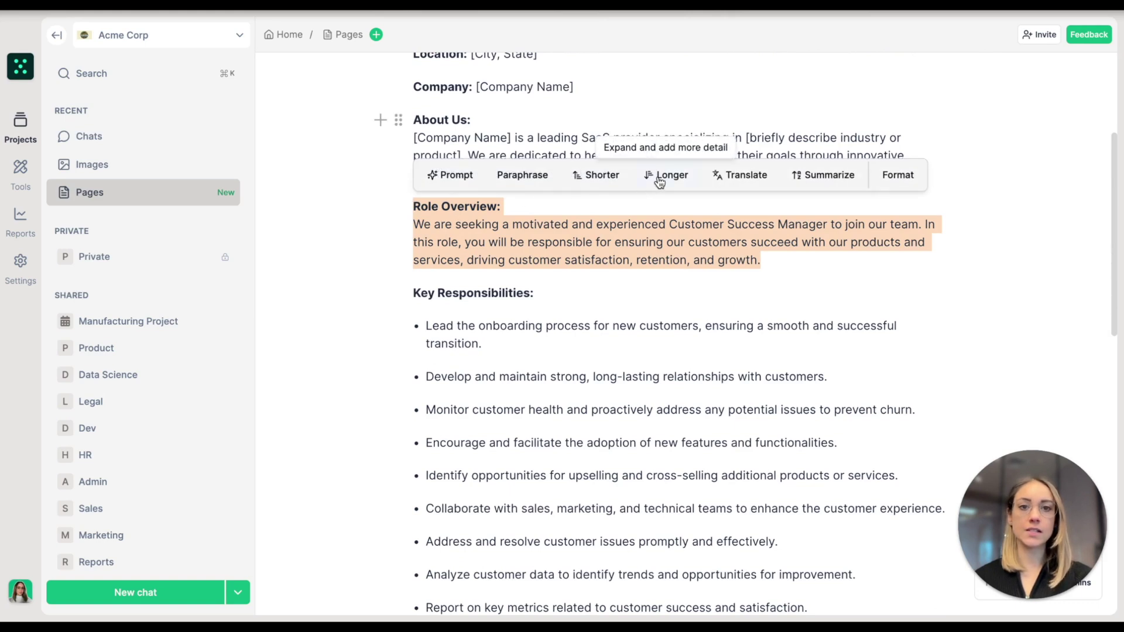
left_click(725, 178)
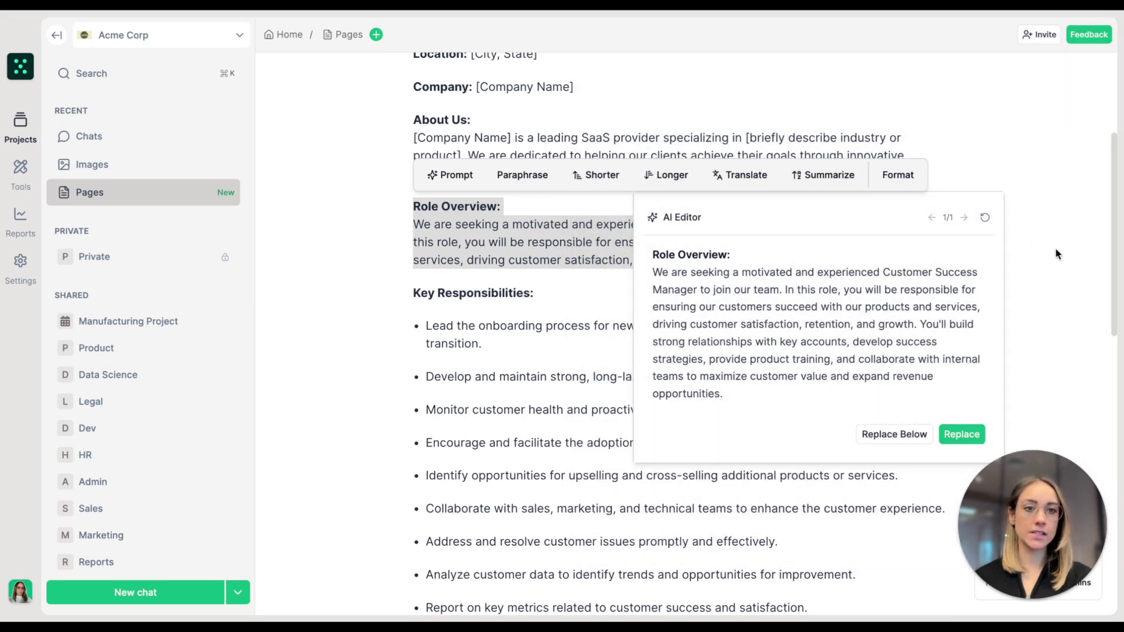
left_click(986, 218)
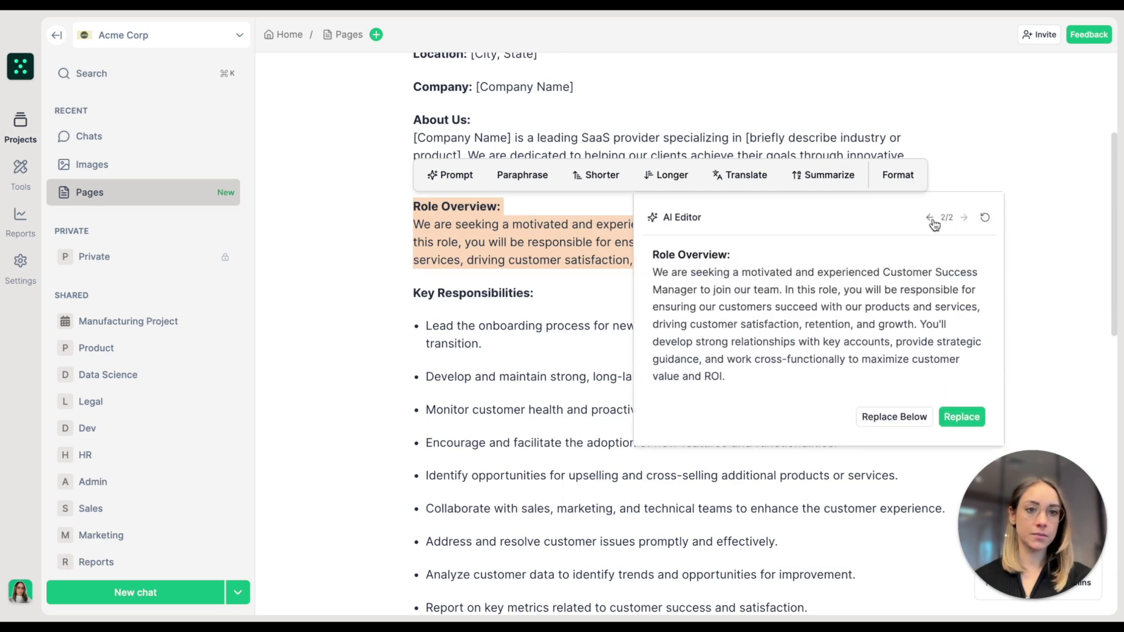
left_click(930, 218)
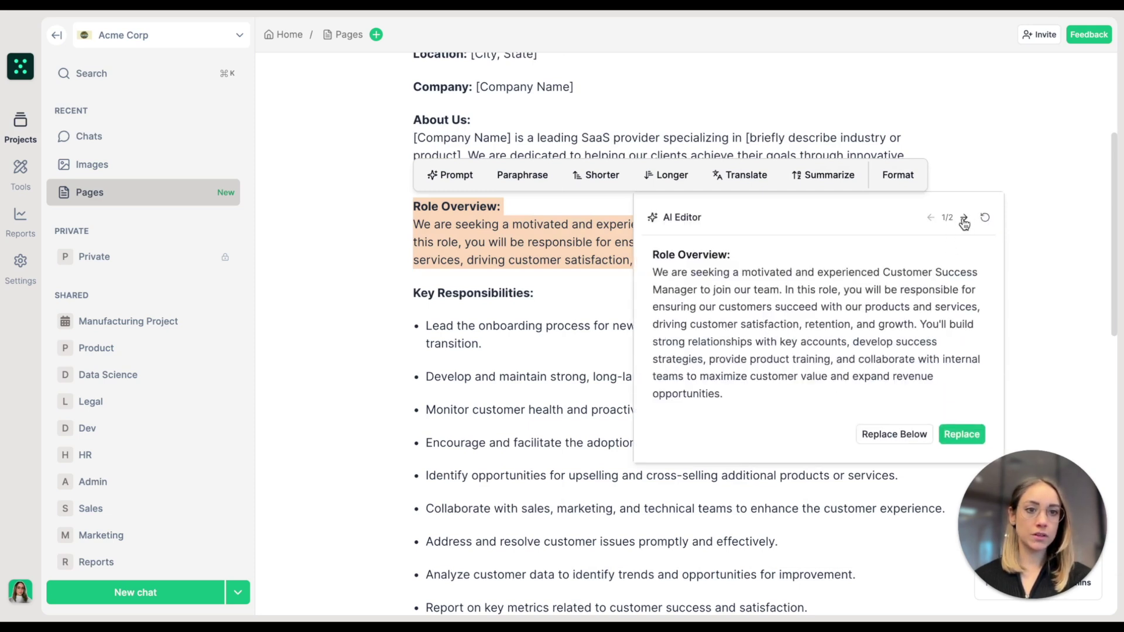
left_click(964, 219)
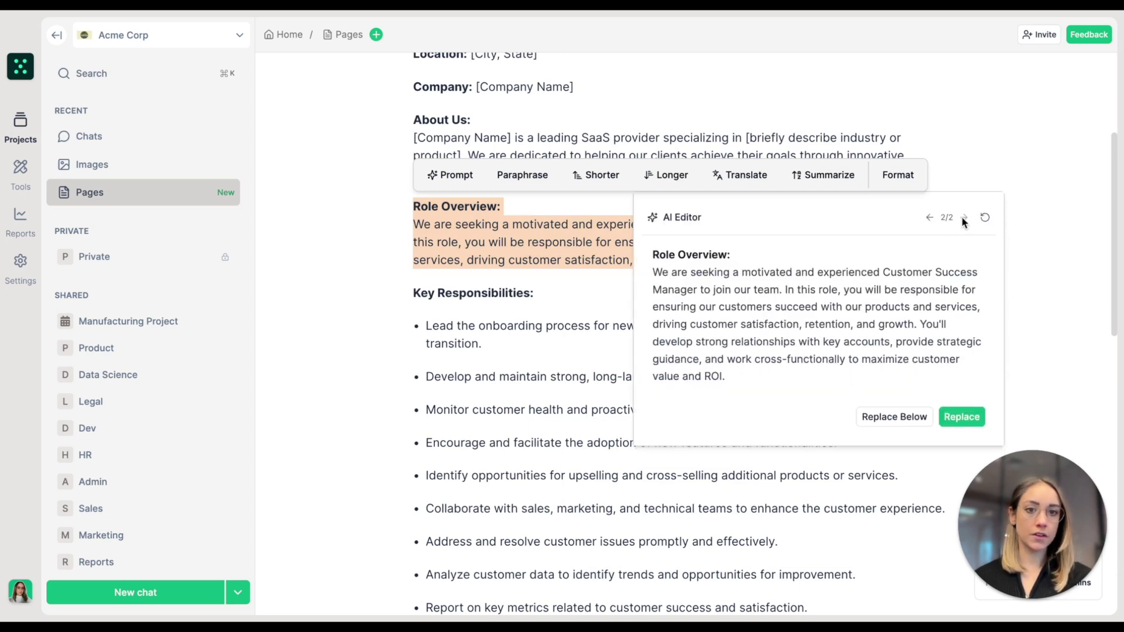
left_click(962, 418)
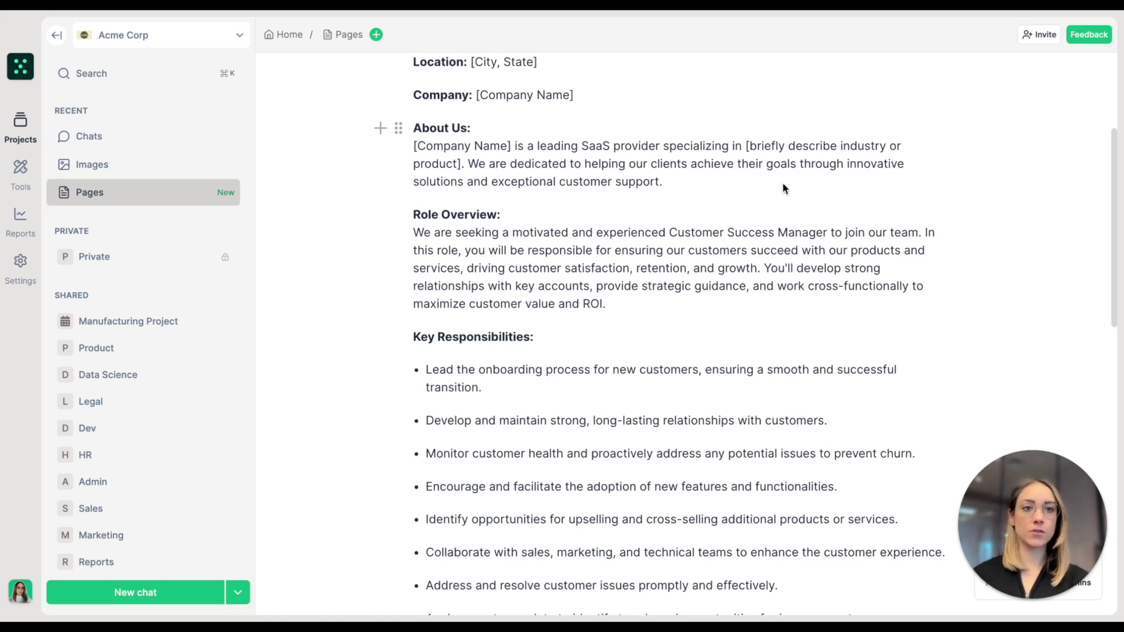
left_click_drag(663, 182, 413, 128)
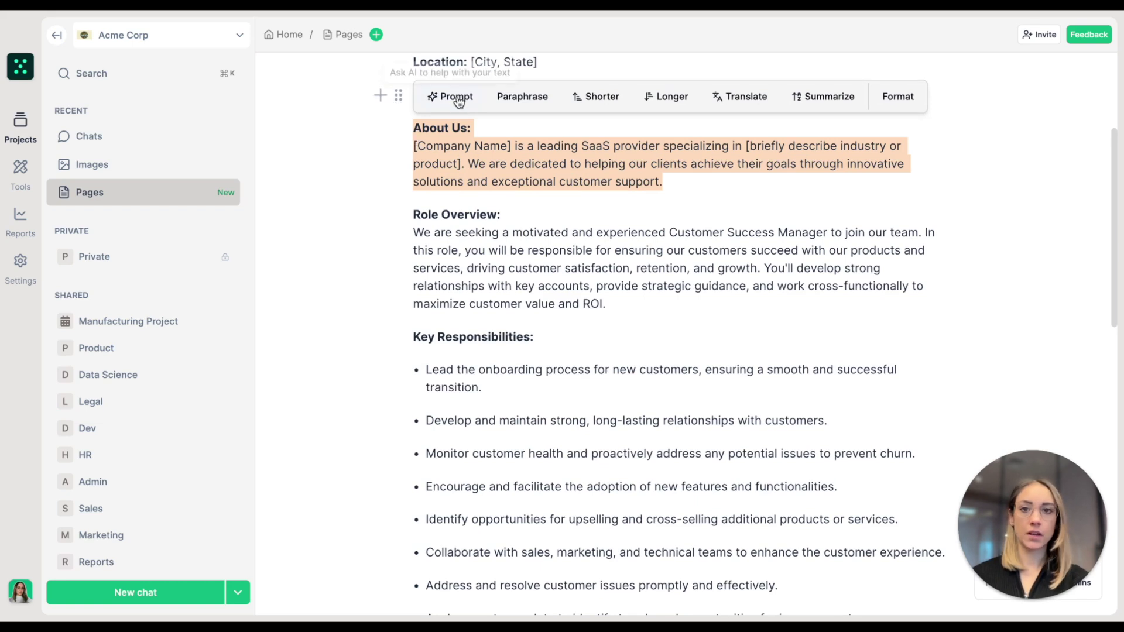
- Rewrite About Us from pasted company details: ABC Corp, SaaS provider founded 2010, serving 50+ countries
left_click(457, 97)
left_click(529, 147)
type("ABC Corp was founded in 2010 and is a global leader in technology")
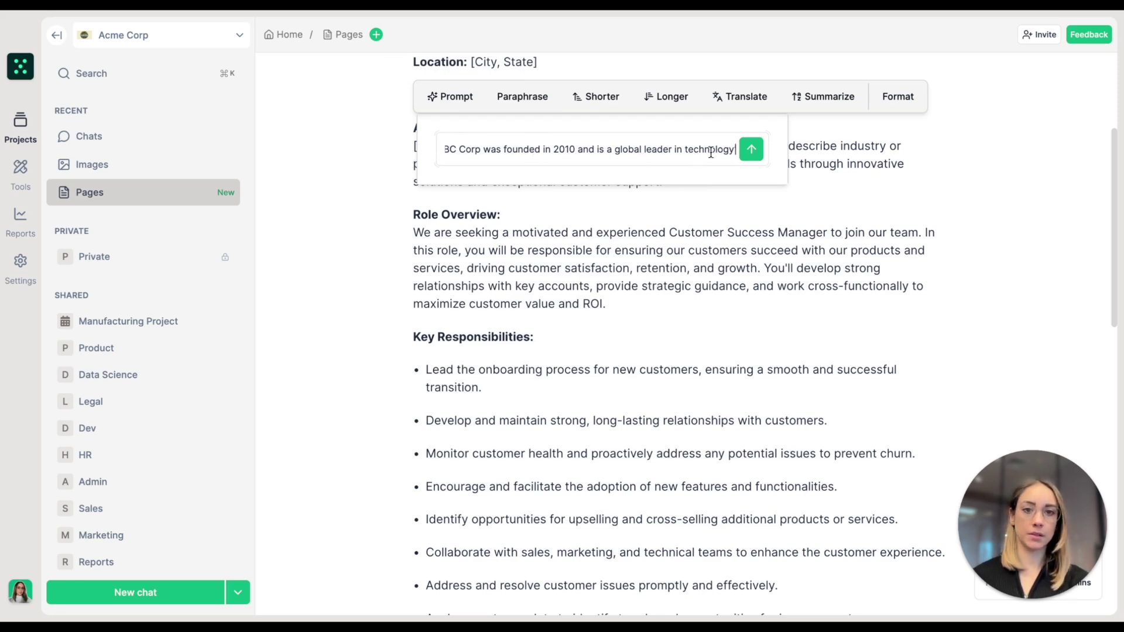
left_click(751, 151)
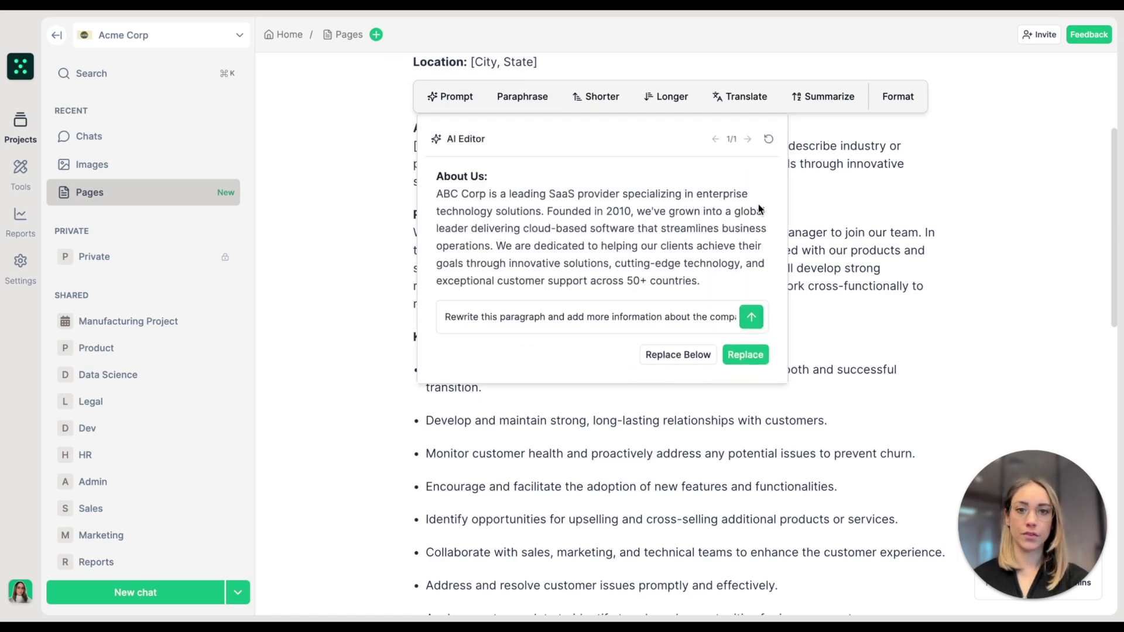
left_click(746, 355)
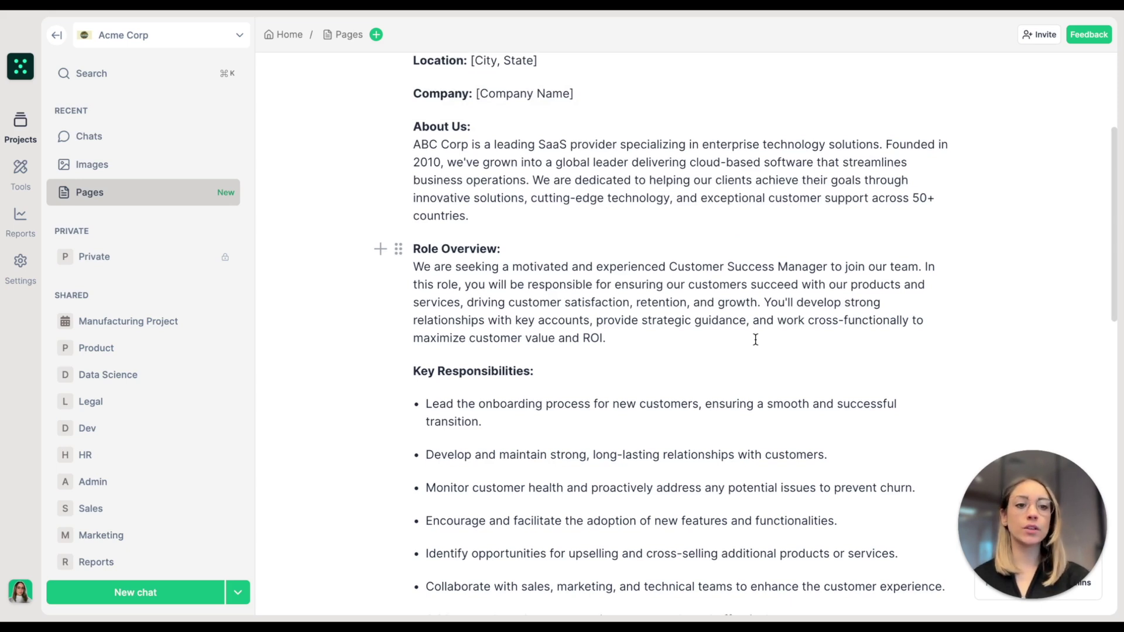
scroll(756, 340, "up", 1)
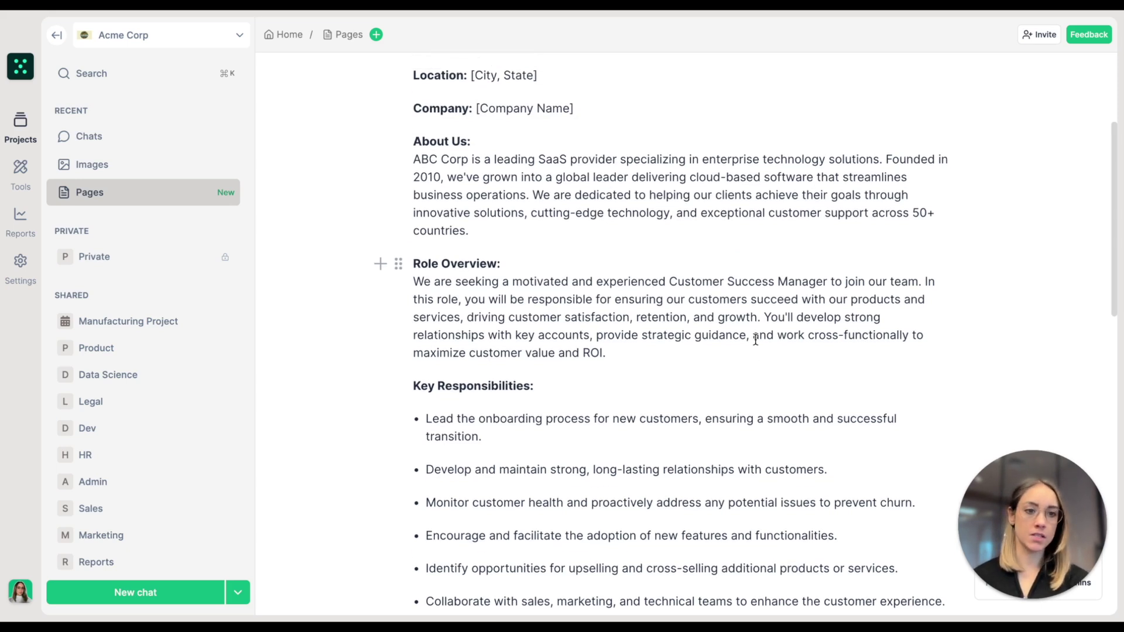
- Replace [Company Name] in the closing paragraph with a bold 'Acme Corp'
scroll(755, 340, "down", 1)
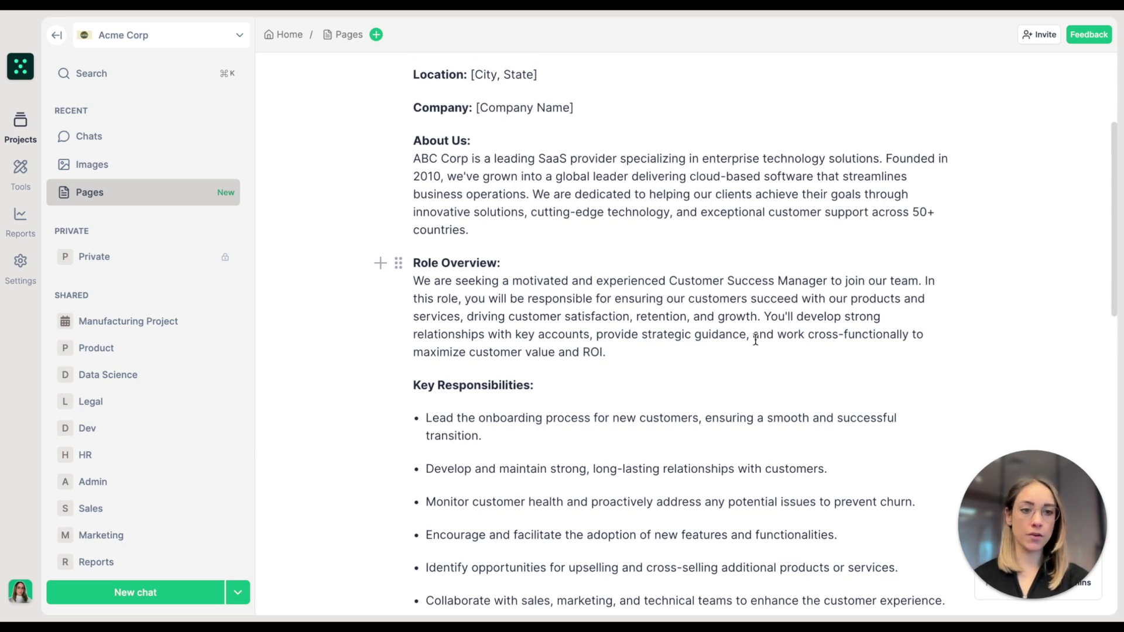
scroll(755, 339, "up", 5)
scroll(759, 527, "down", 15)
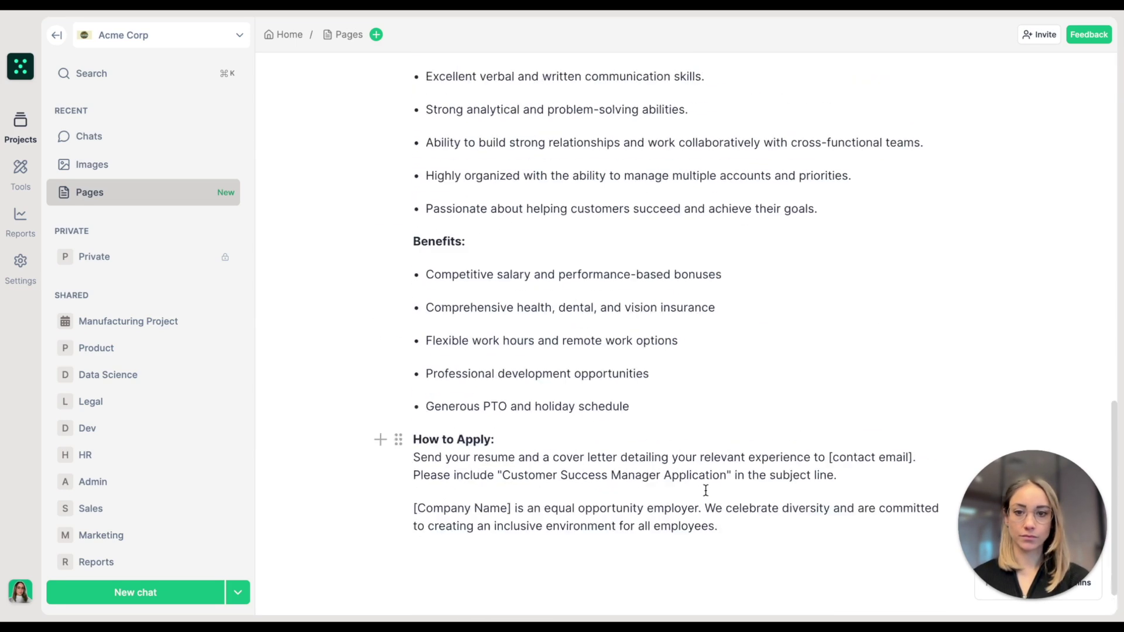
left_click_drag(514, 508, 412, 508)
key("BackSpace")
type("Acme Corp")
left_click(896, 474)
left_click(645, 475)
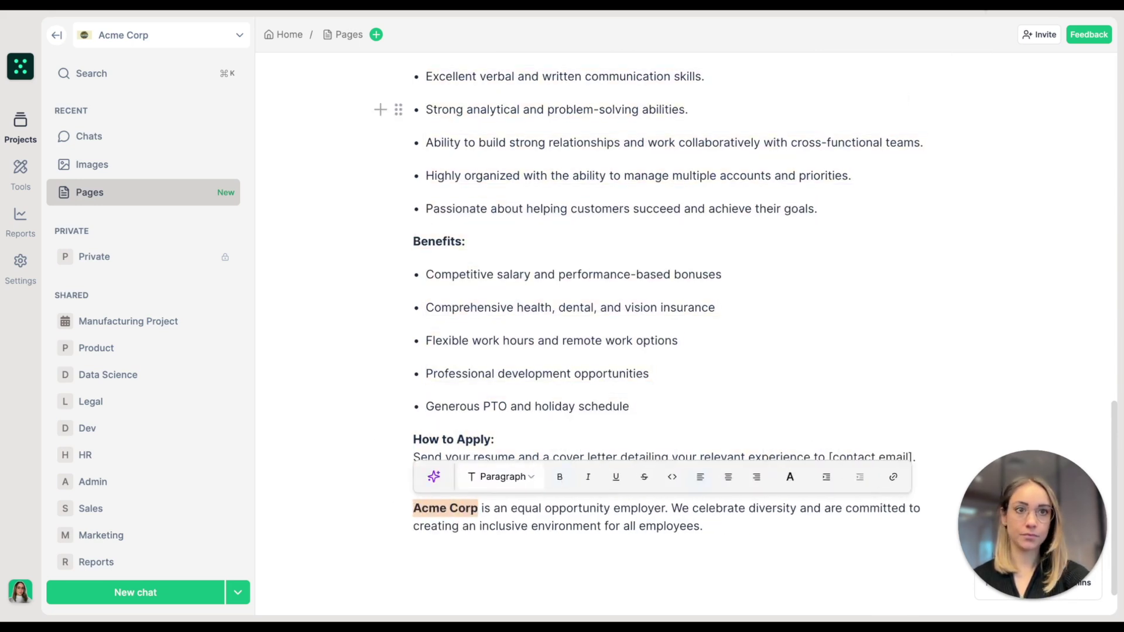
- Point How to Apply to 'the form bellow', remove the subject-line sentence, and add an 'Application form' line
left_click_drag(920, 457, 817, 458)
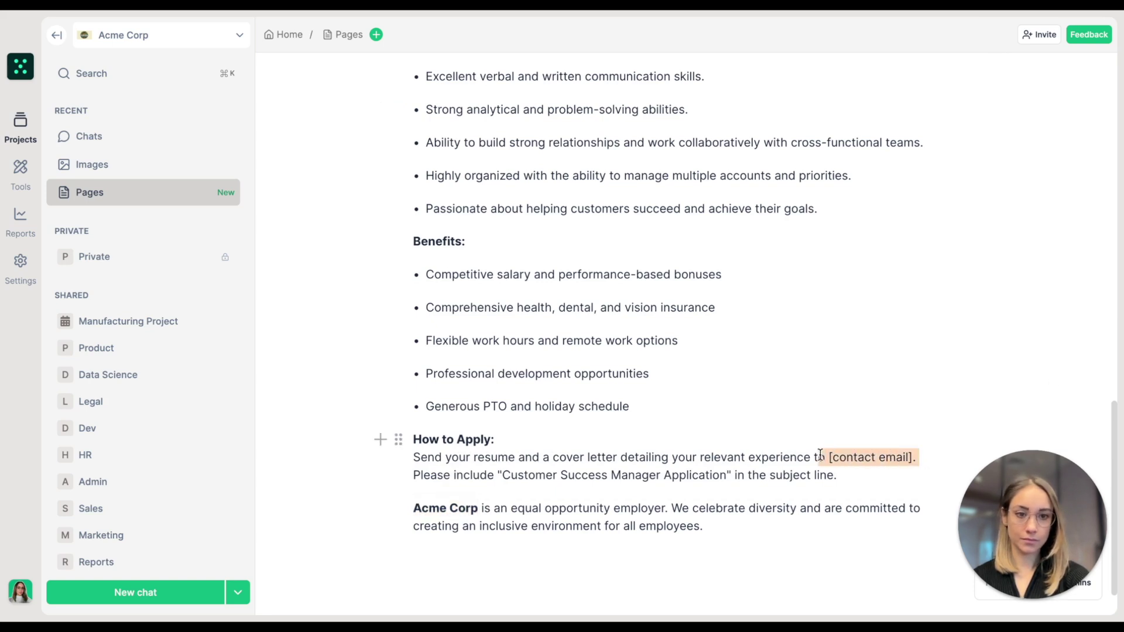
key("BackSpace")
type("in the form bellow.")
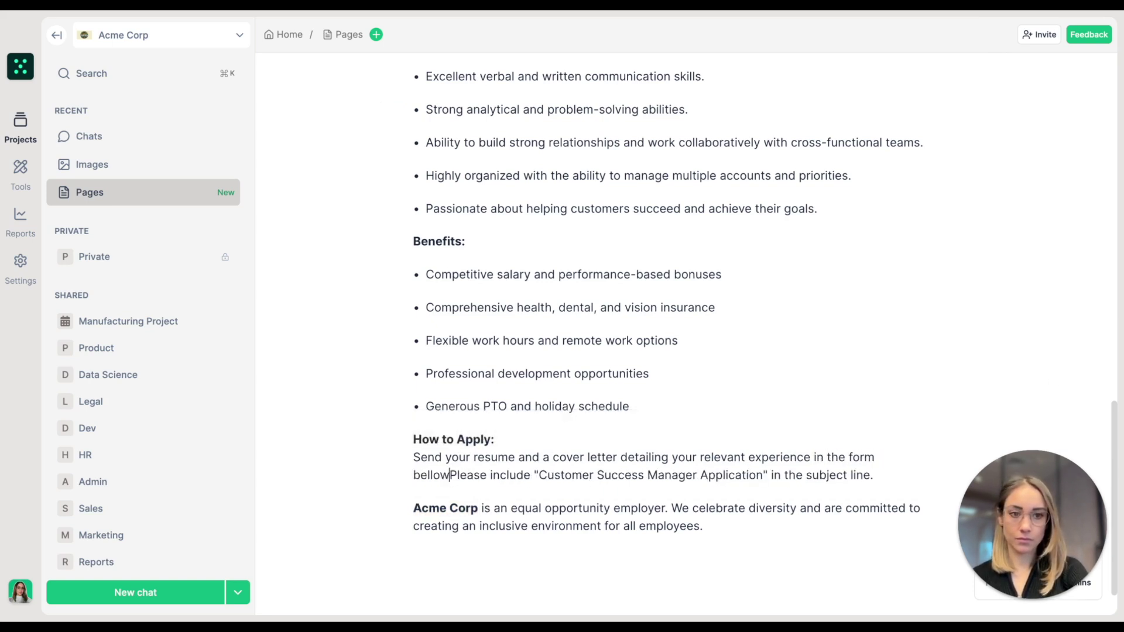
left_click_drag(842, 475, 413, 475)
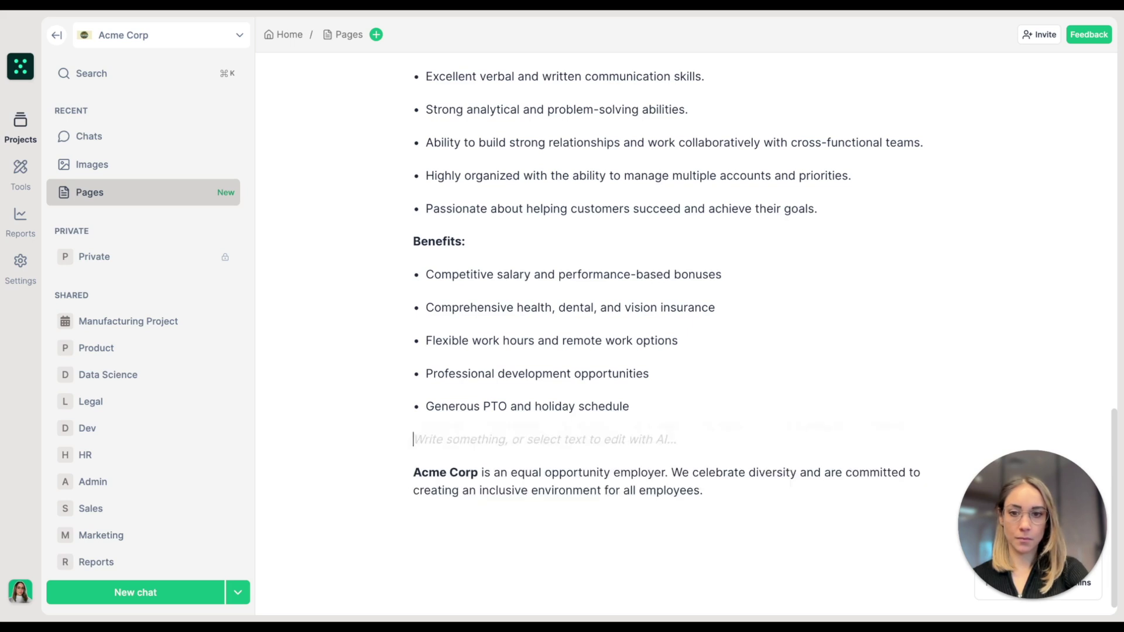
triple_click(546, 476)
left_click_drag(854, 477, 414, 474)
key("BackSpace")
key("Return")
type("Application form")
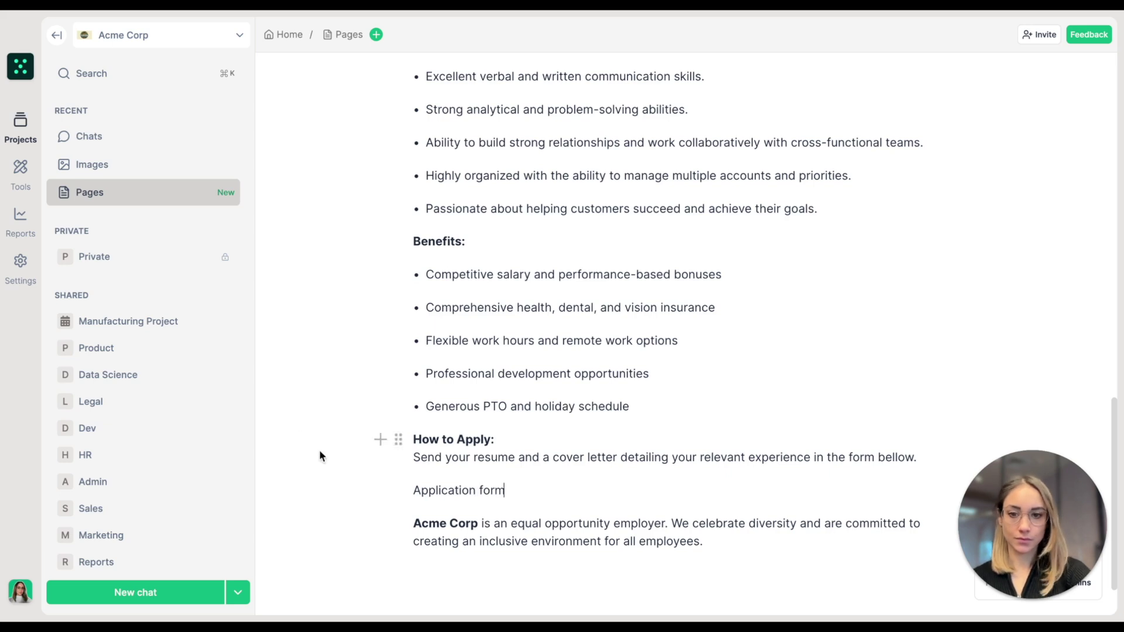
left_click_drag(352, 491, 506, 491)
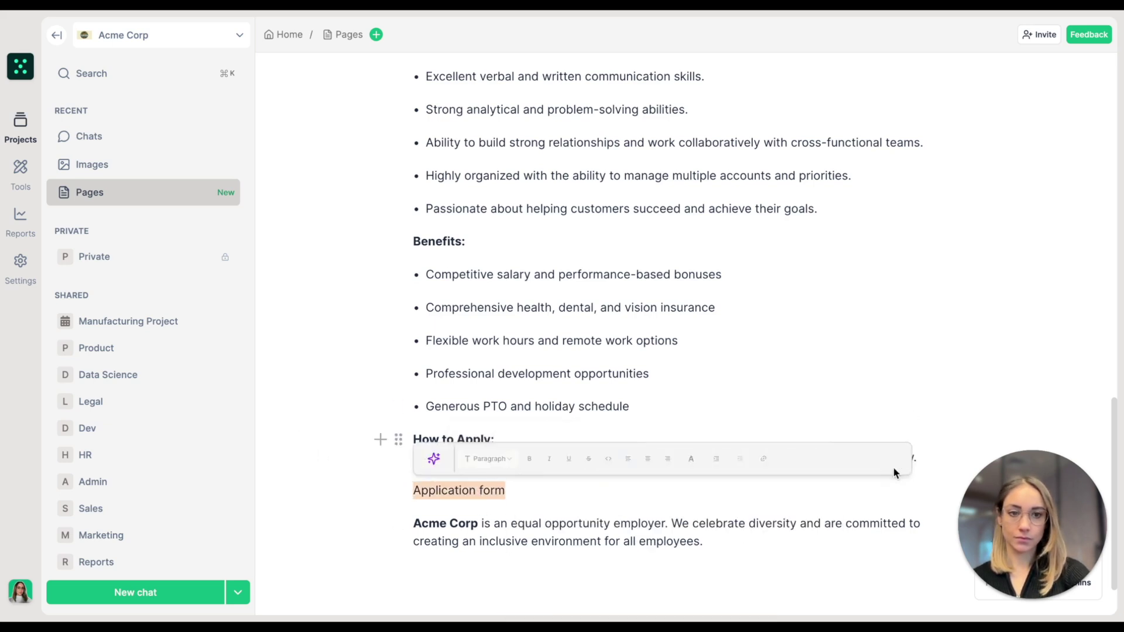
- Give the Application form line a red background and make it bold
left_click(788, 465)
scroll(792, 328, "down", 2)
left_click(794, 300)
left_click(560, 459)
left_click(558, 486)
- Link the Application form line to the Acme Corp careers web address
triple_click(558, 486)
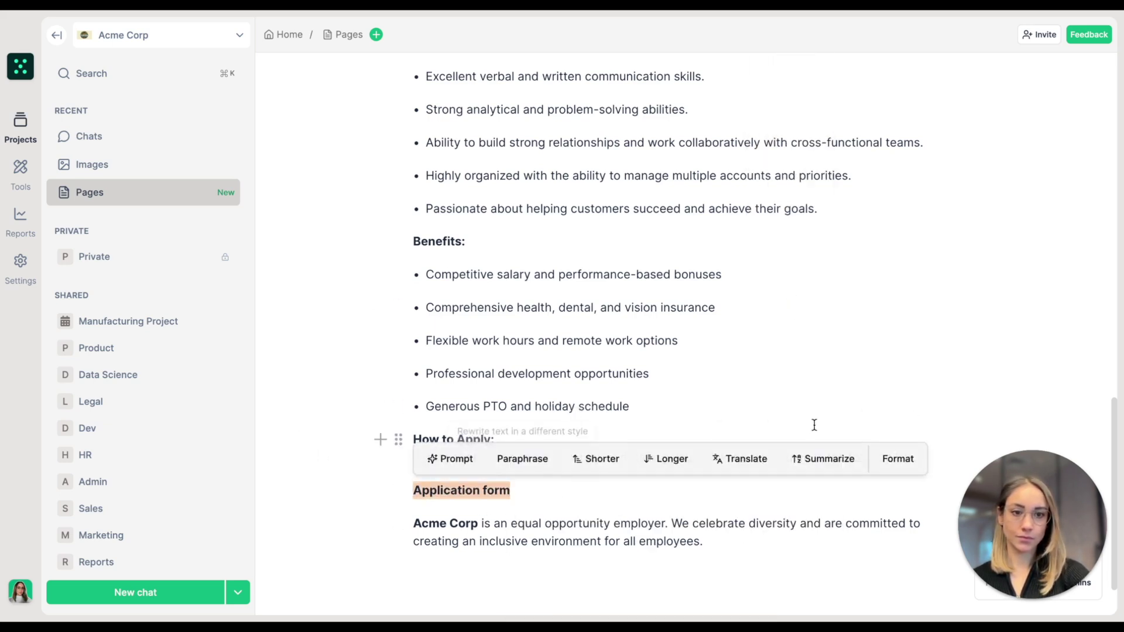
left_click(897, 460)
left_click(891, 459)
type("http")
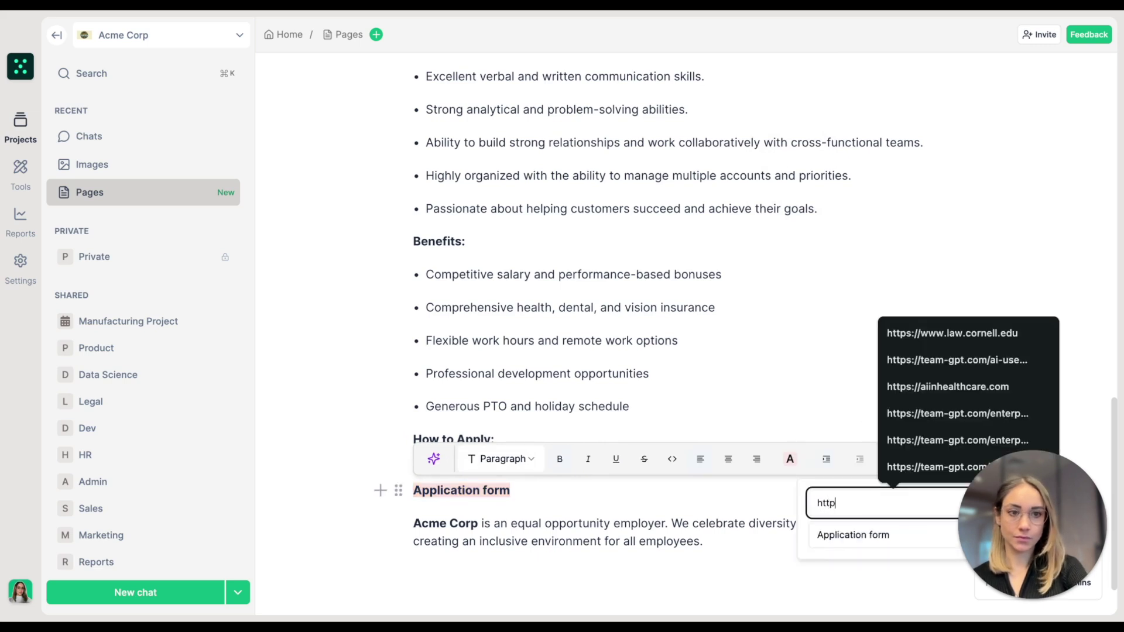
type("s://acmecorp/c")
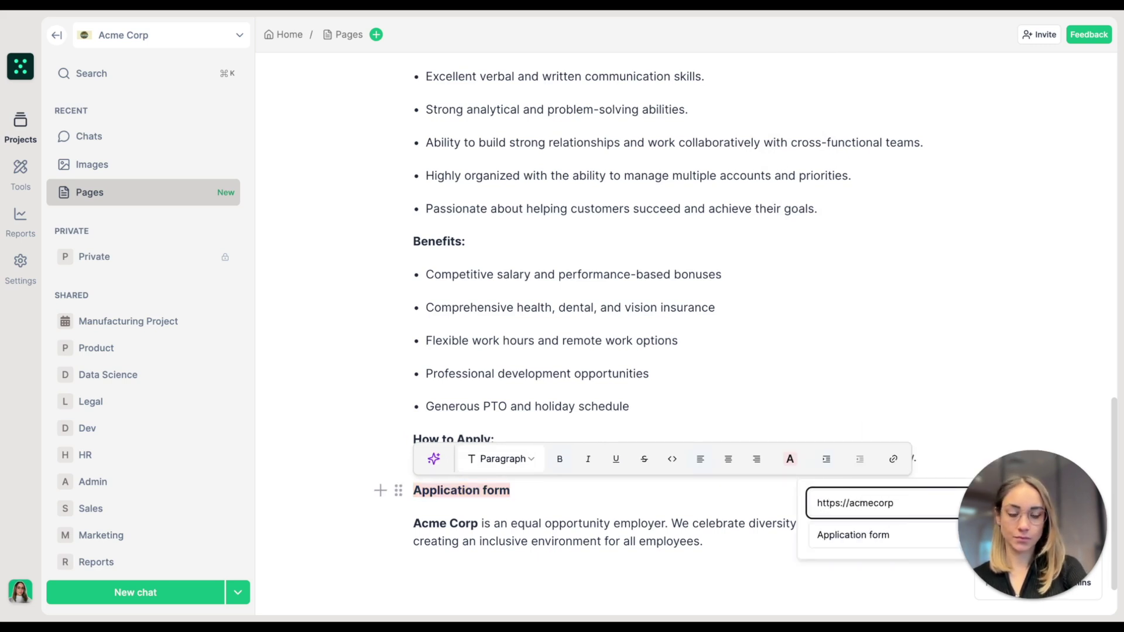
type(".careers.com")
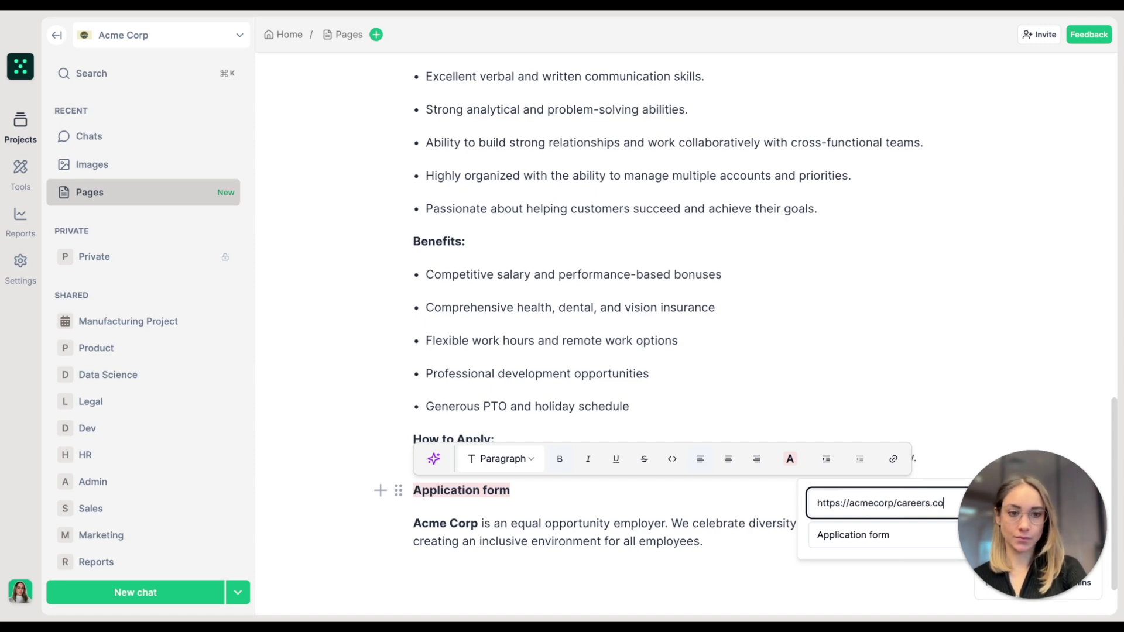
key("Return")
left_click_drag(413, 241, 761, 445)
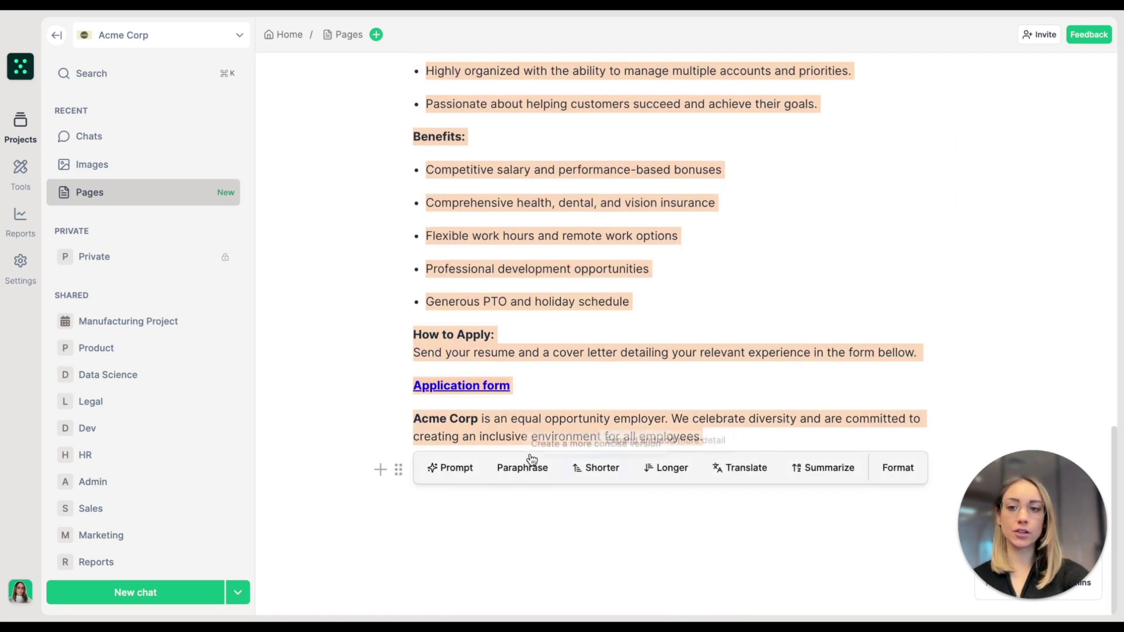
- Prompt 'write interview questions based on this job offer' and insert the five questions below the page
left_click(467, 469)
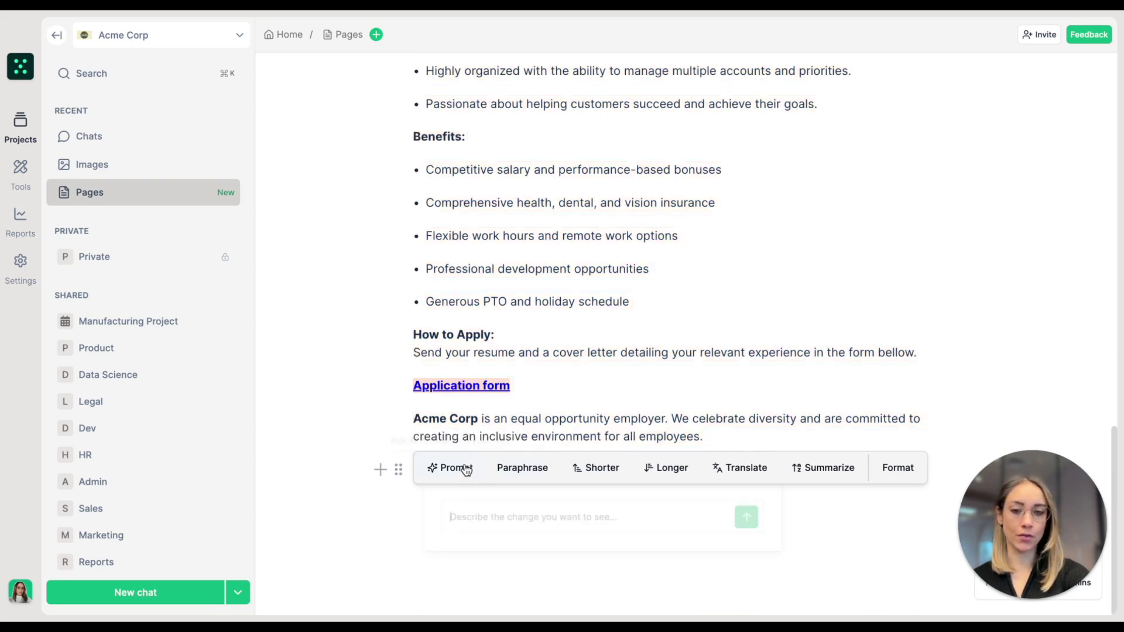
type("write int")
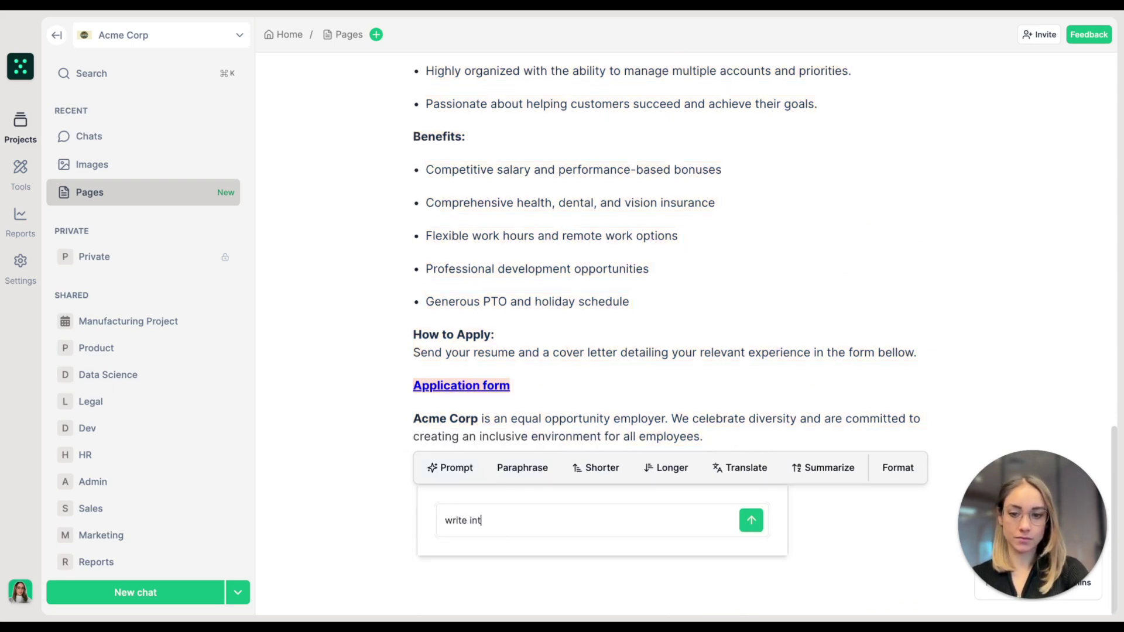
type("erview que")
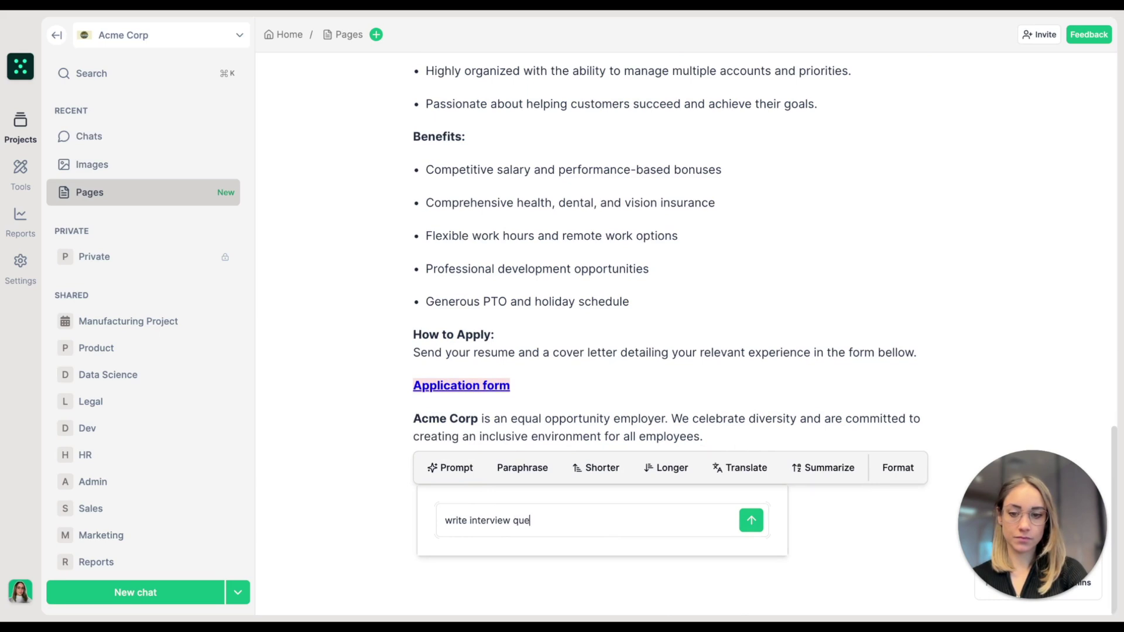
type("stions bas")
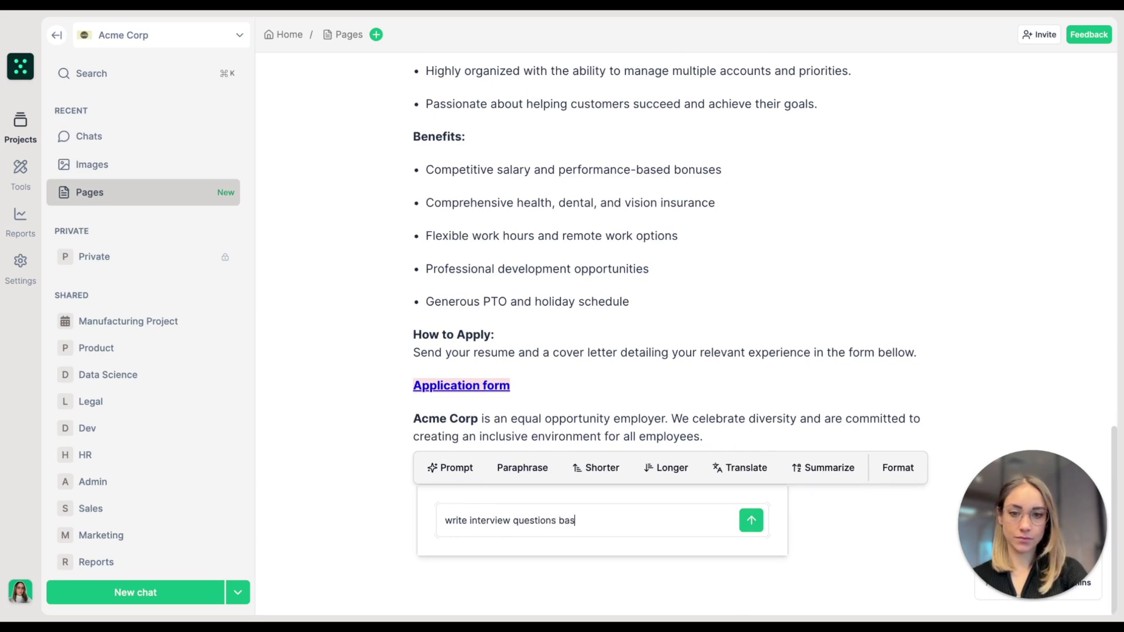
type("ed on this ")
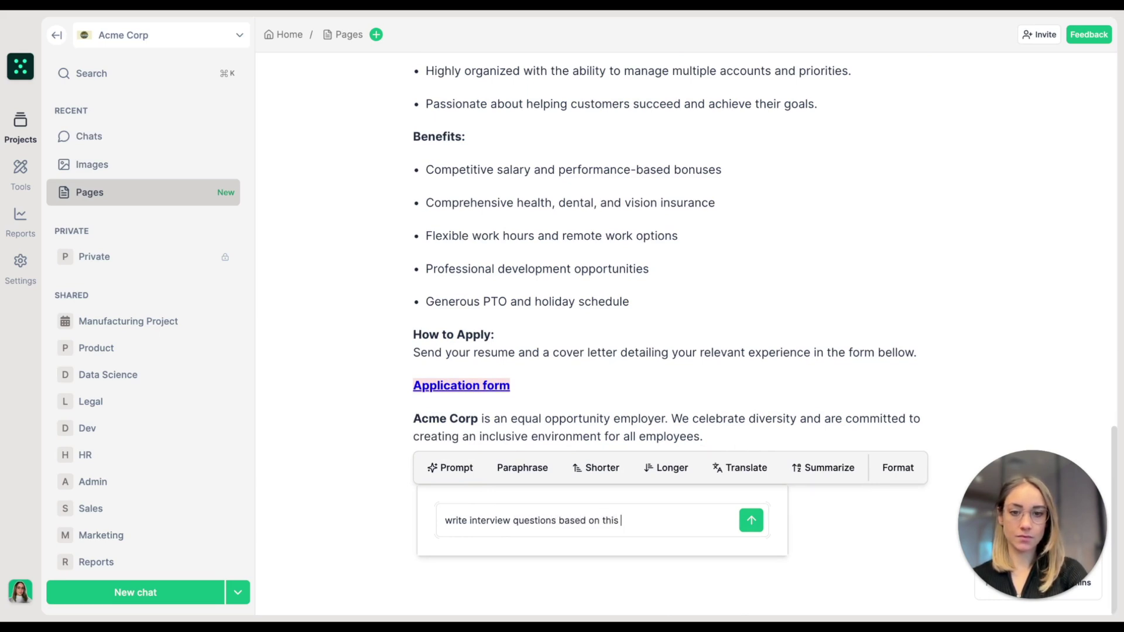
type("job offer")
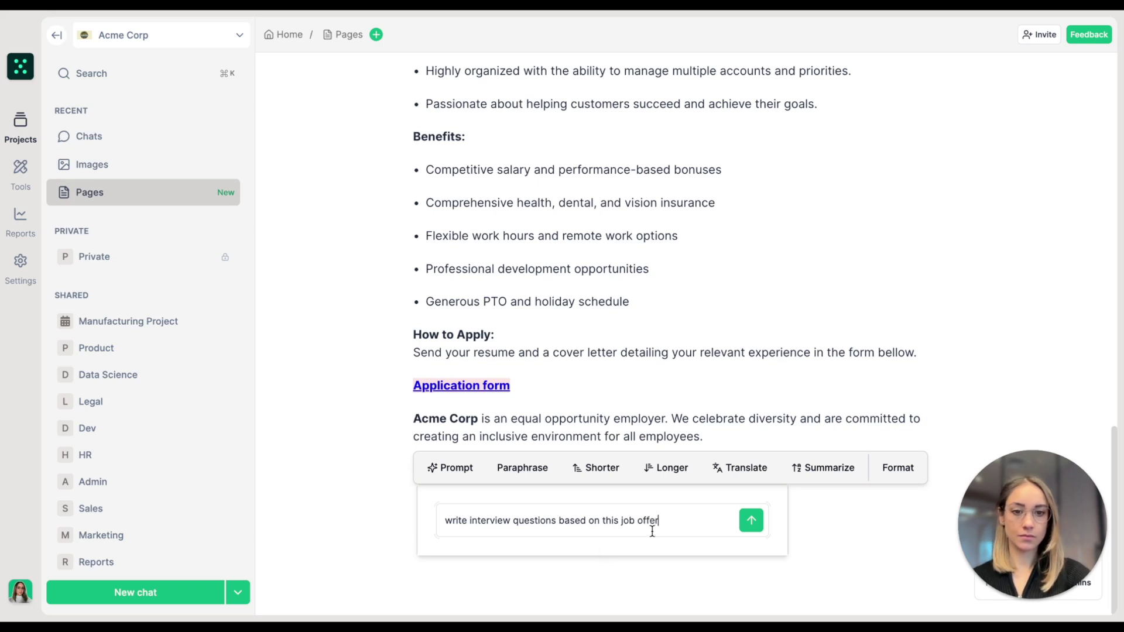
left_click(752, 521)
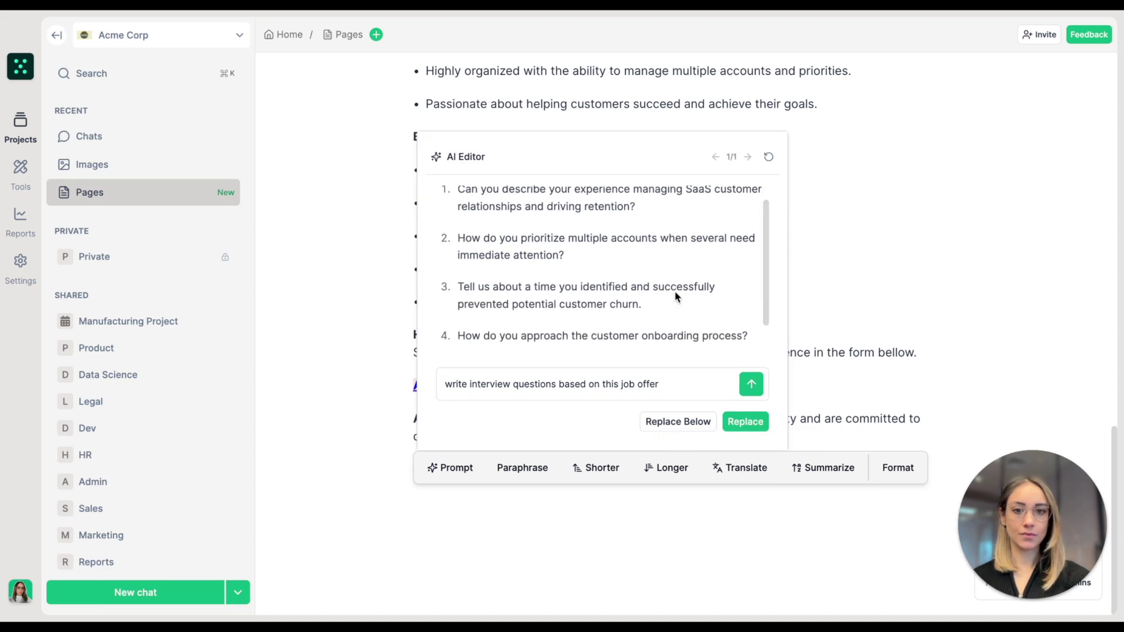
scroll(674, 291, "up", 2)
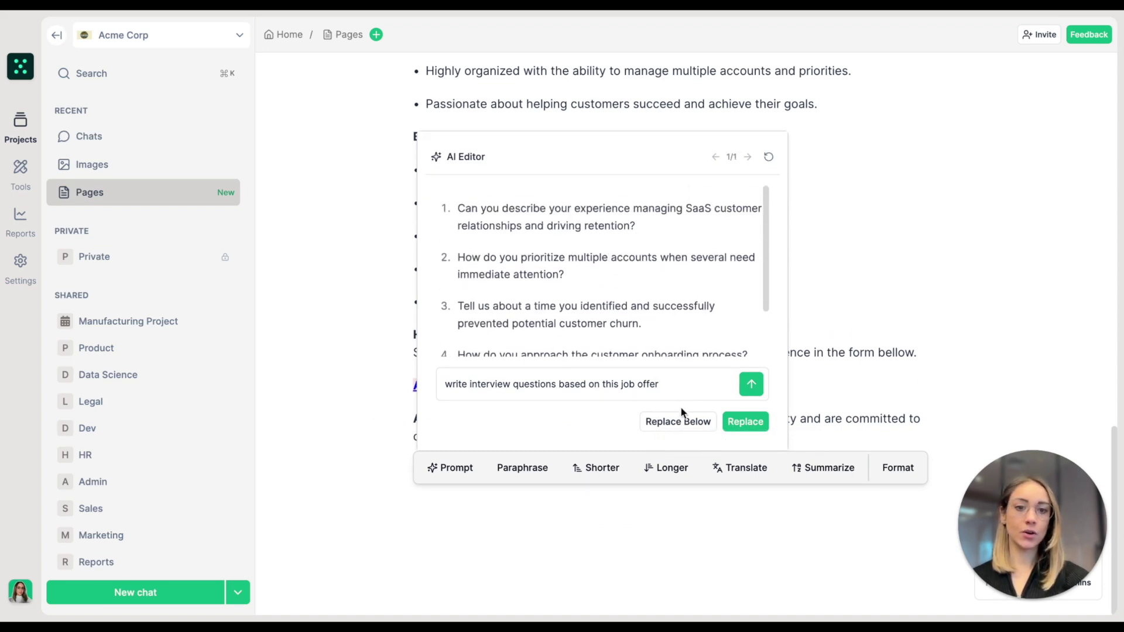
left_click(687, 430)
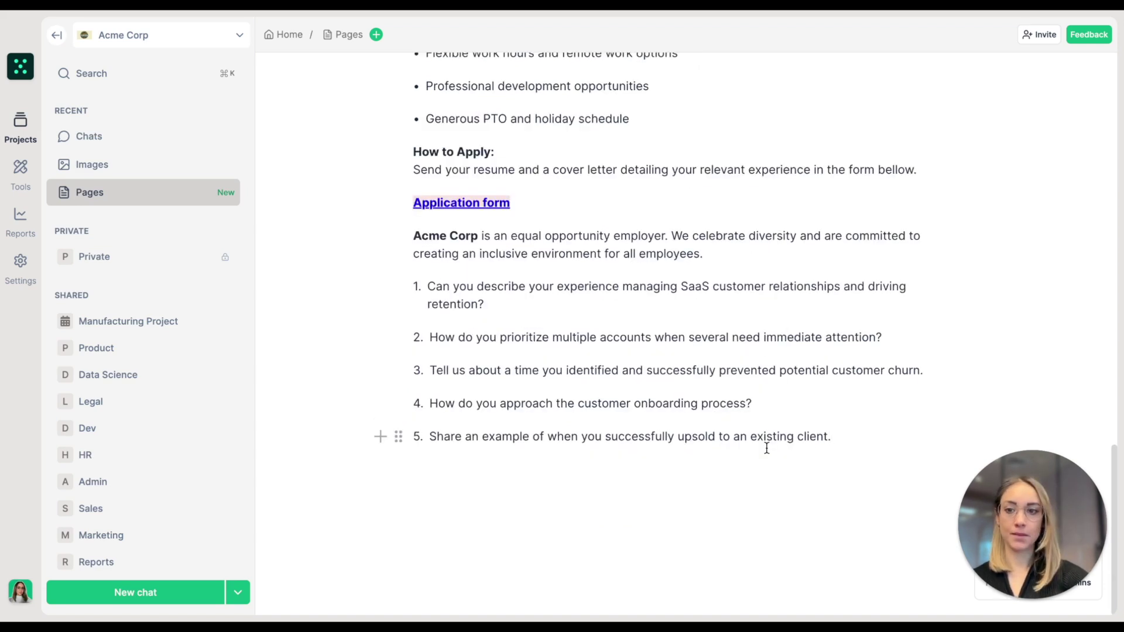
- Save the 'Customer Success Manager SaaS Role Overview' page with its job description and interview questions
scroll(762, 439, "up", 15)
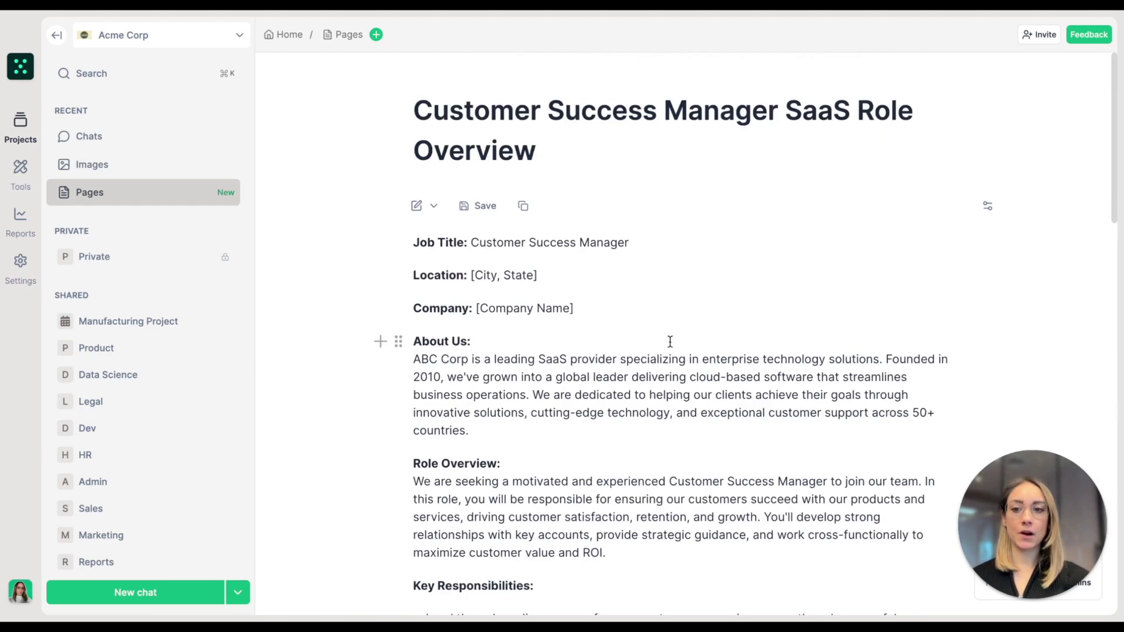
left_click(471, 206)
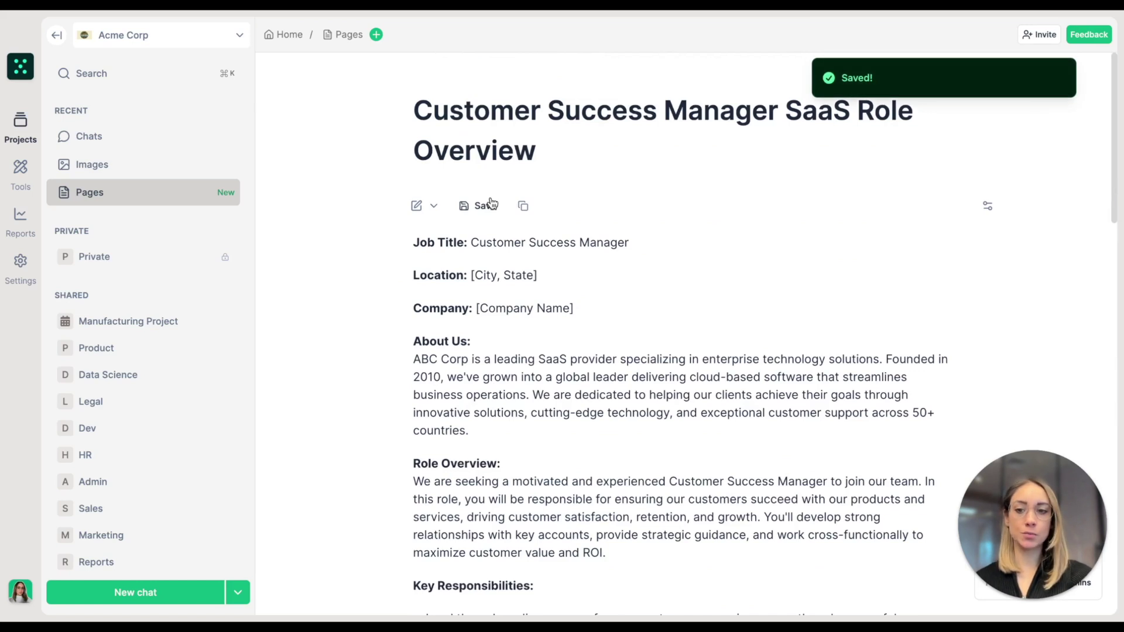